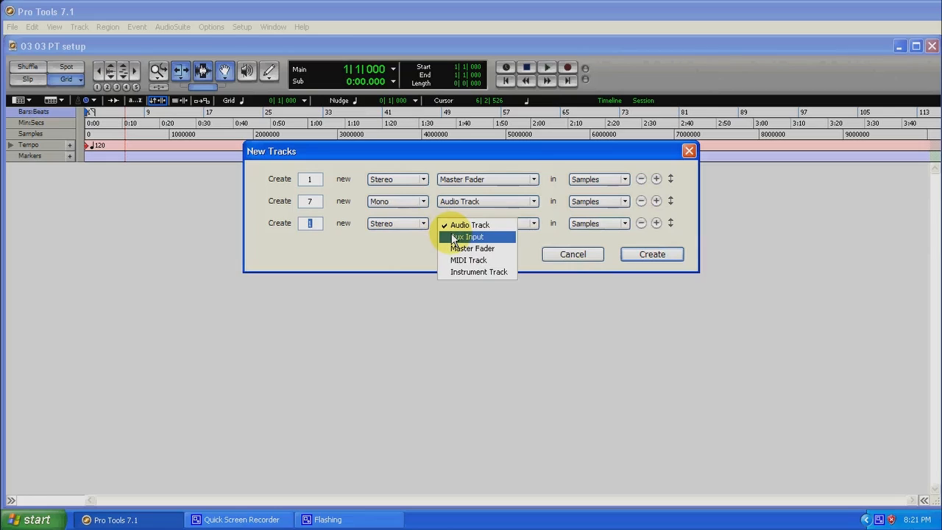
Set the third new-track entry to one stereo Aux Input and create all the listed tracks.
{"action": "left_click", "coordinate": [453, 238]}
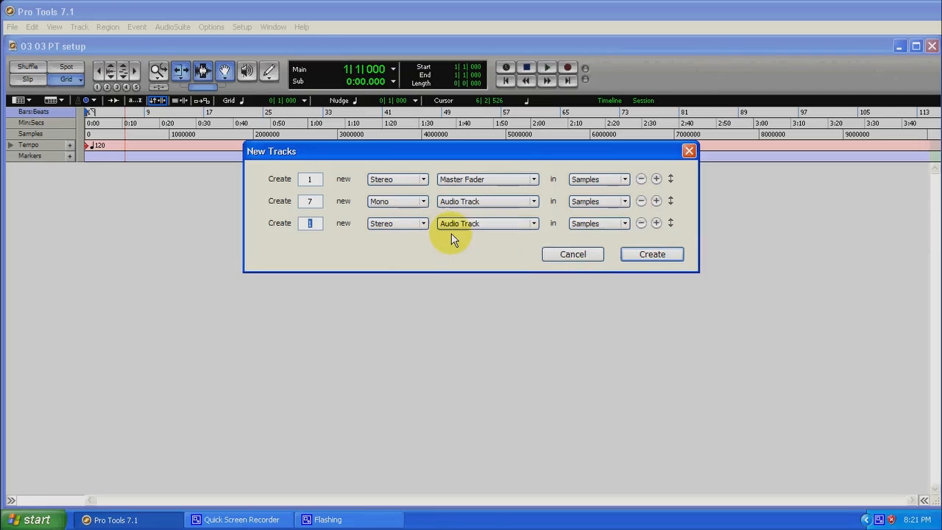
{"action": "left_click", "coordinate": [649, 254]}
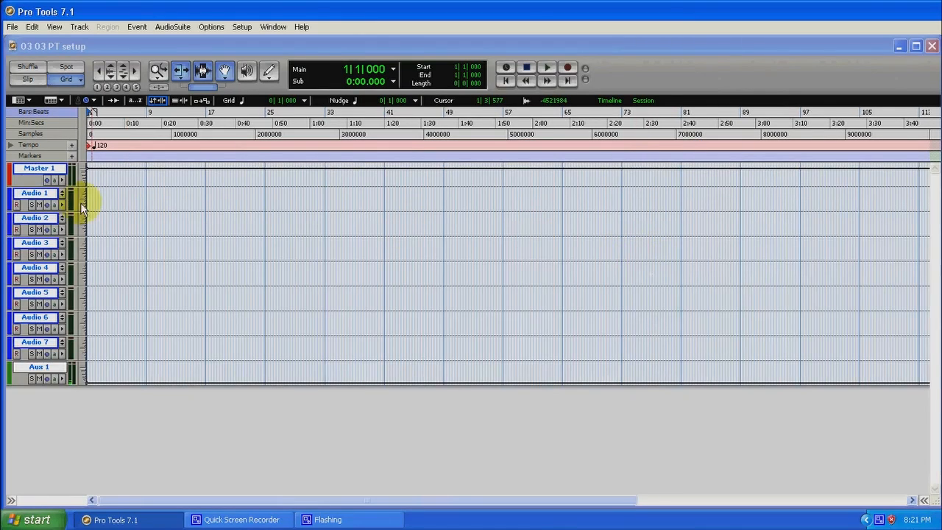
Rename the first three audio tracks LP1, LP2 and Ibanez.
{"action": "double_click", "coordinate": [37, 193]}
{"action": "type", "text": "LP1"}
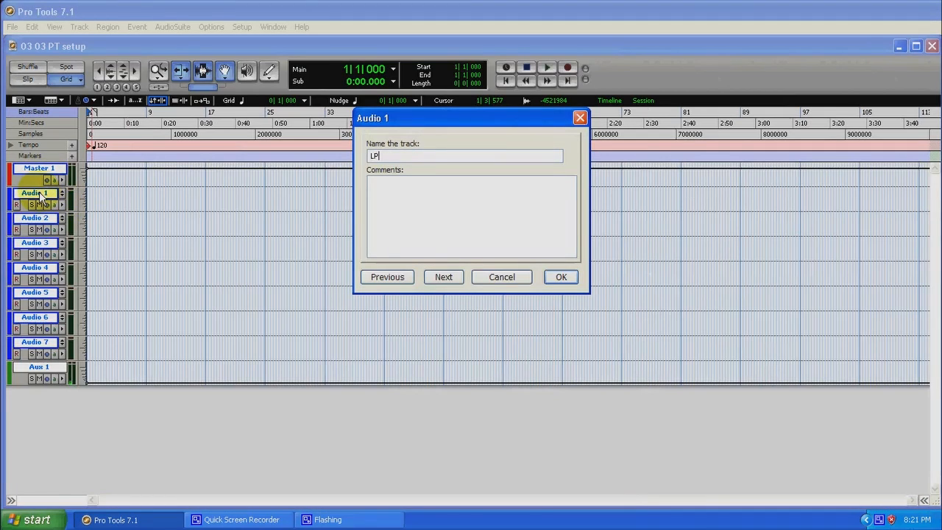
{"action": "left_click", "coordinate": [438, 279]}
{"action": "type", "text": "LP2"}
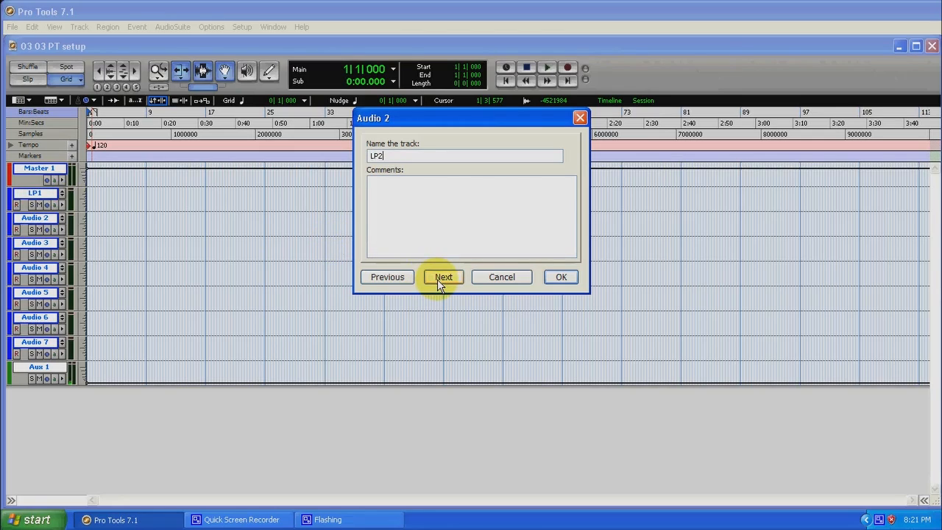
{"action": "left_click", "coordinate": [437, 280]}
{"action": "type", "text": "L"}
{"action": "left_click", "coordinate": [437, 279]}
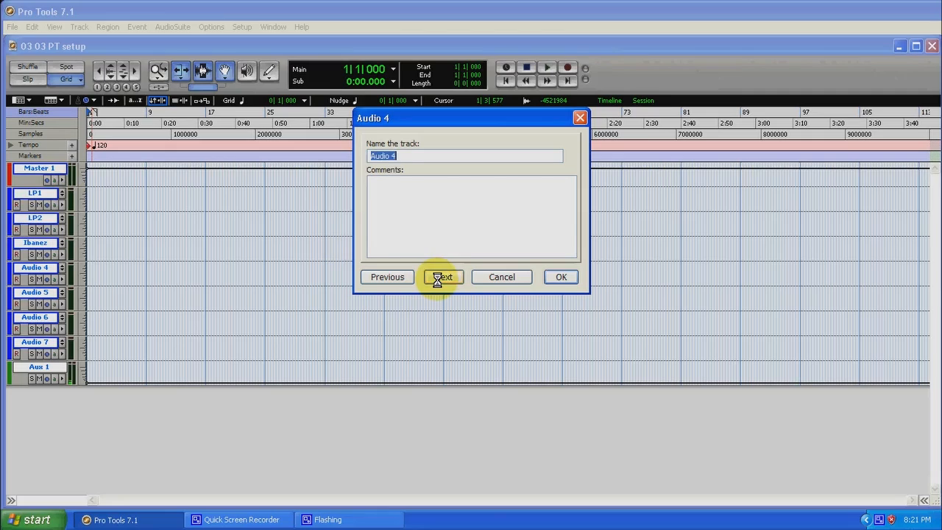
Rename the remaining audio tracks Bass, Vox 1, Vox 2 and Vox 3, and the aux track Reverb.
{"action": "type", "text": "Bass"}
{"action": "left_click", "coordinate": [437, 279]}
{"action": "type", "text": "Vox 1"}
{"action": "left_click", "coordinate": [438, 279]}
{"action": "type", "text": "V"}
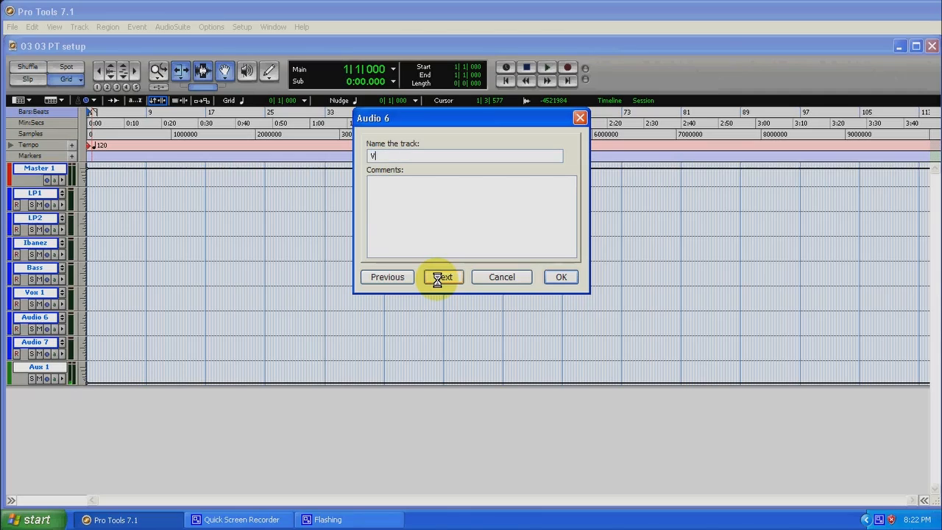
{"action": "left_click", "coordinate": [438, 279]}
{"action": "type", "text": "Vox 3"}
{"action": "left_click", "coordinate": [437, 279]}
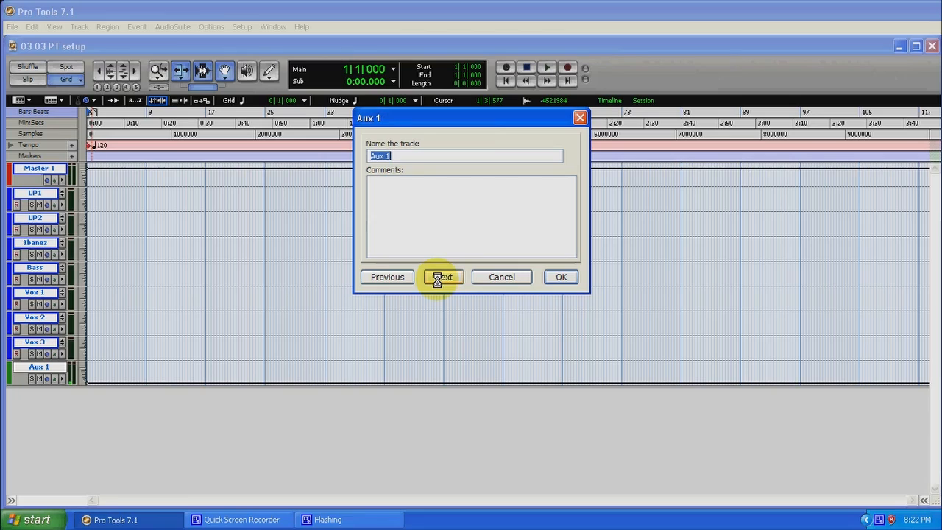
{"action": "type", "text": "Reverb"}
{"action": "left_click", "coordinate": [559, 277]}
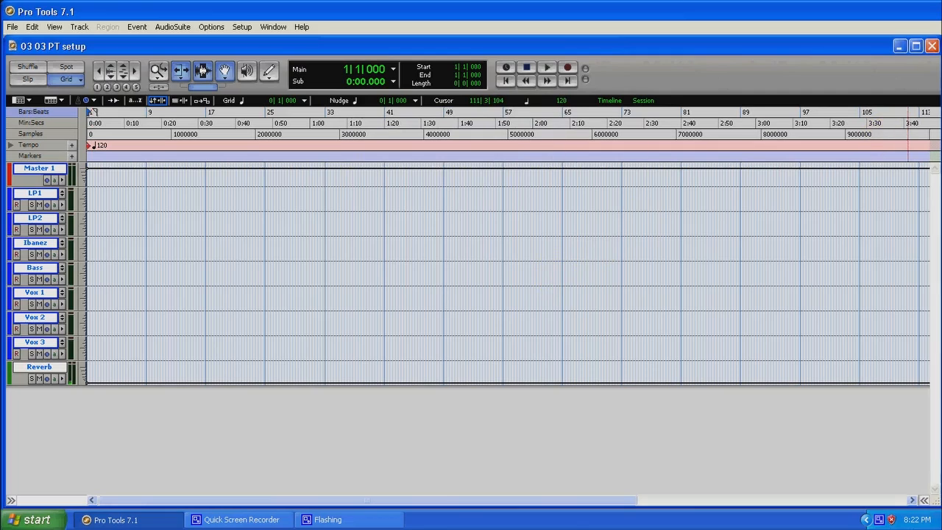
Show the mixer and maximize its window.
{"action": "key", "text": "ctrl+equal"}
{"action": "left_click_drag", "start_coordinate": [807, 46], "coordinate": [430, 50]}
{"action": "double_click", "coordinate": [423, 45]}
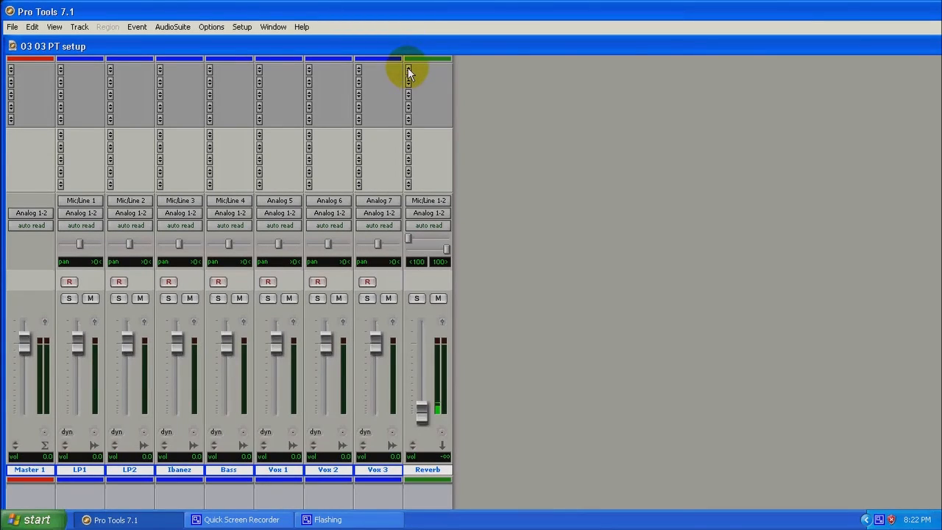
Insert D-Verb in the Reverb track's first insert slot and set its input level to 0.0 dB.
{"action": "left_click", "coordinate": [409, 69]}
{"action": "mouse_move", "coordinate": [486, 90]}
{"action": "mouse_move", "coordinate": [557, 122]}
{"action": "left_click", "coordinate": [605, 115]}
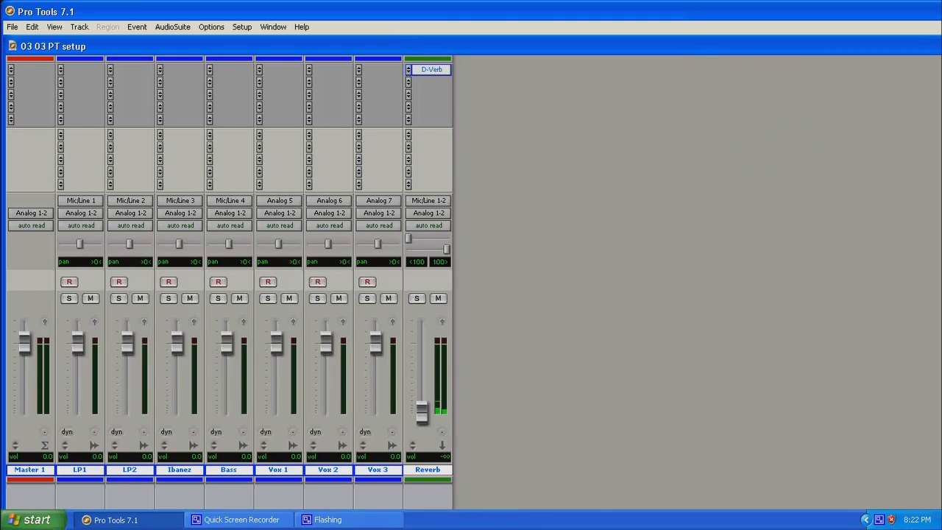
{"action": "left_click_drag", "start_coordinate": [627, 125], "coordinate": [520, 68]}
{"action": "left_click_drag", "start_coordinate": [657, 153], "coordinate": [709, 153]}
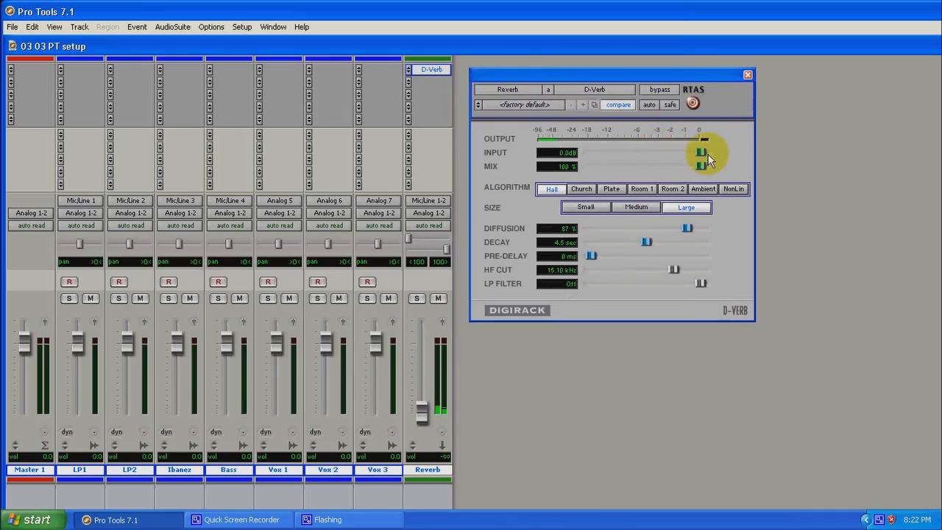
{"action": "left_click", "coordinate": [748, 76]}
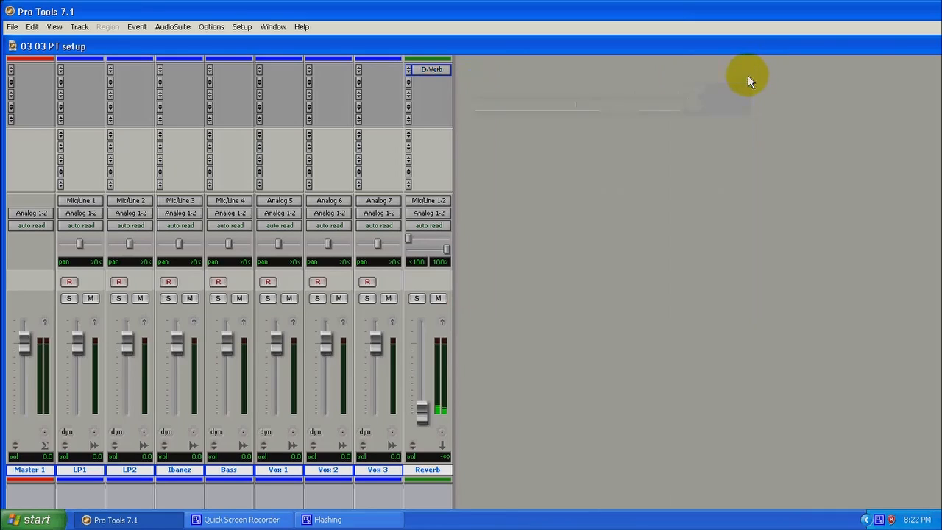
Set the Reverb track's input to Bus 1-2 (Stereo).
{"action": "left_click", "coordinate": [419, 200]}
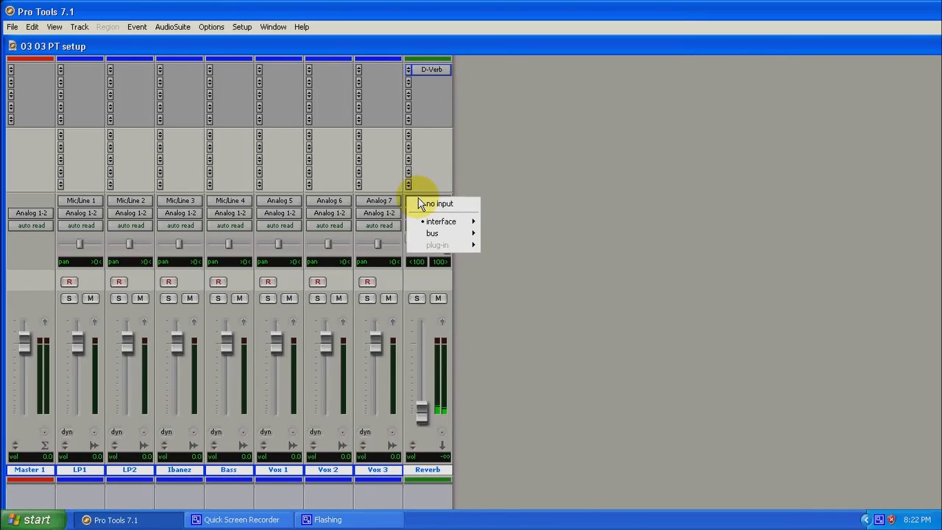
{"action": "mouse_move", "coordinate": [438, 234]}
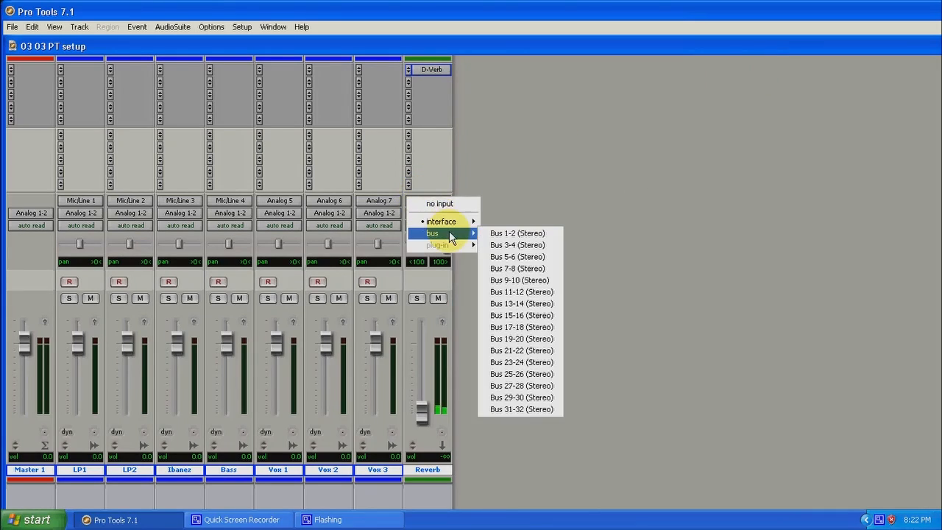
{"action": "left_click", "coordinate": [495, 235]}
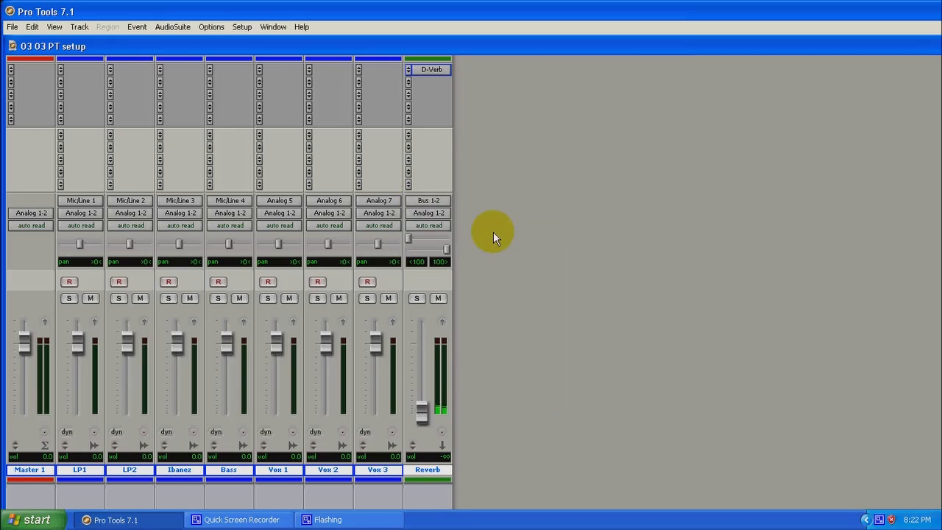
Add a Bus 1-2 (Stereo) send on LP1 at -2.0 dB and copy it to the other six audio tracks.
{"action": "left_click", "coordinate": [61, 138]}
{"action": "mouse_move", "coordinate": [107, 164]}
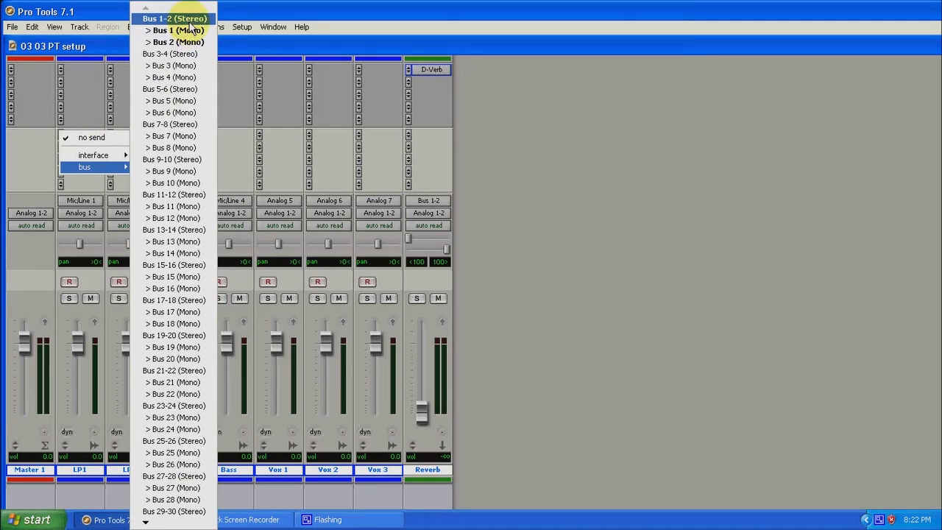
{"action": "left_click", "coordinate": [175, 18]}
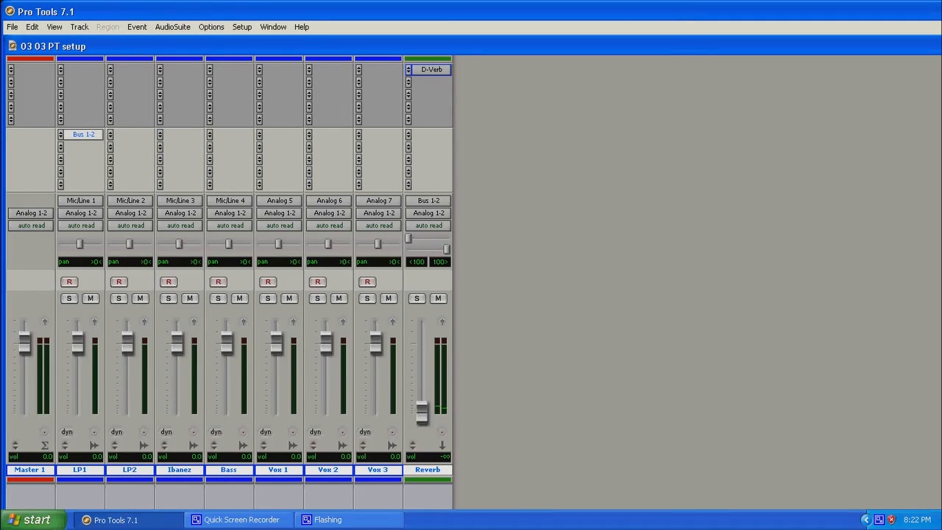
{"action": "left_click_drag", "start_coordinate": [637, 158], "coordinate": [471, 168]}
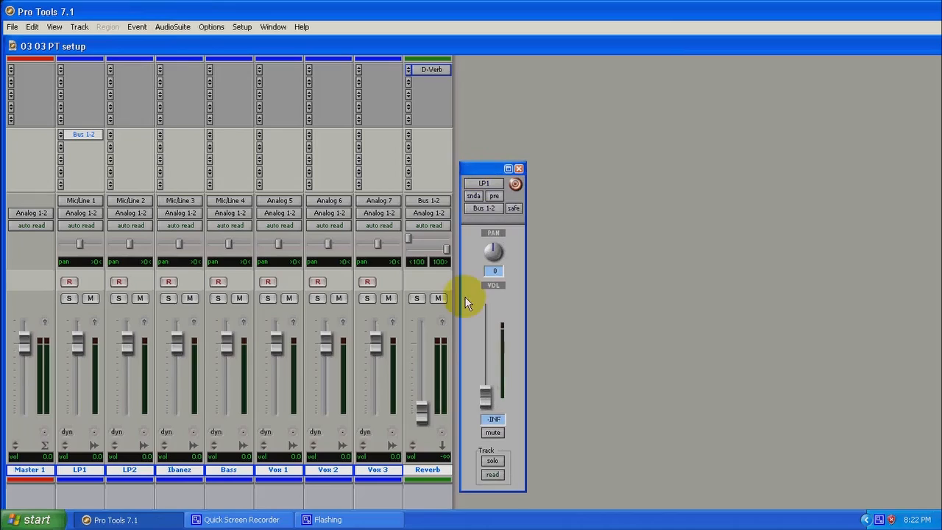
{"action": "left_click_drag", "start_coordinate": [488, 401], "coordinate": [485, 328]}
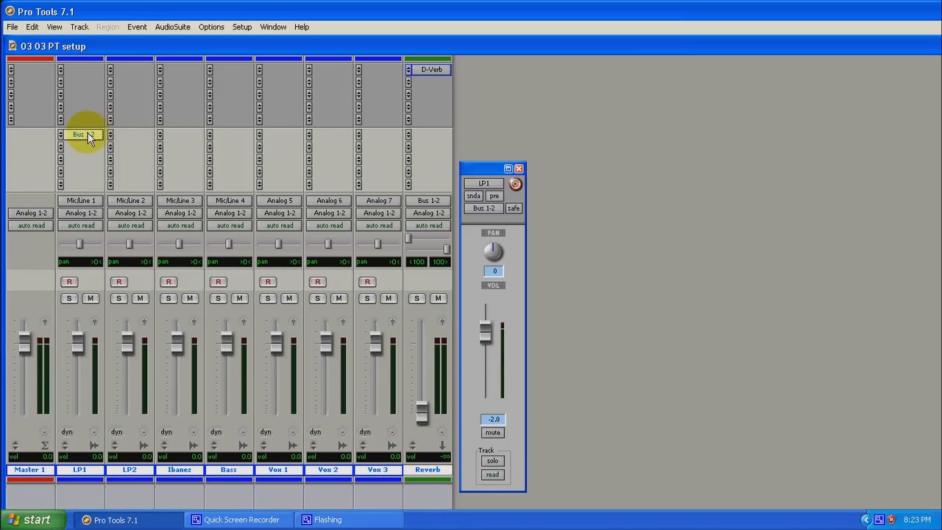
{"action": "left_click_drag", "start_coordinate": [88, 134], "coordinate": [379, 135]}
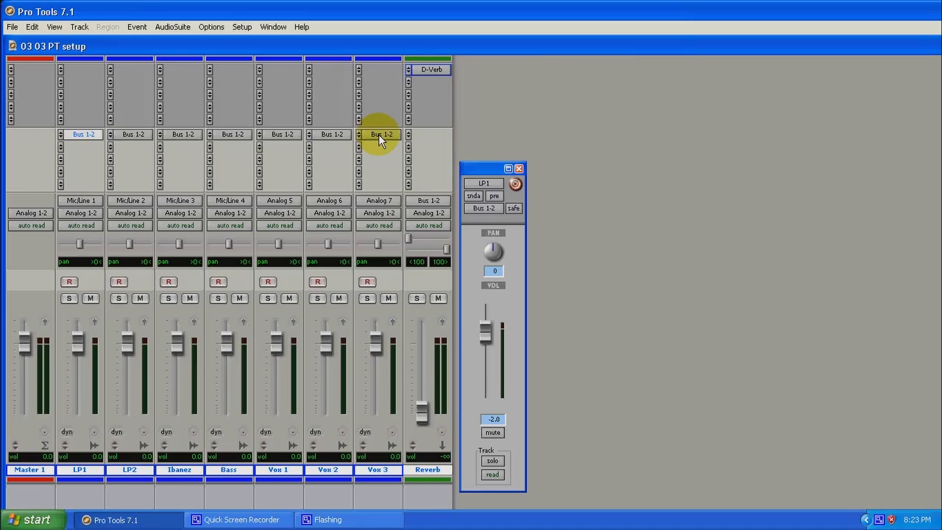
Raise the Bus 1-2 send levels on Vox 1, Vox 2 and Vox 3 to about 0 dB.
{"action": "left_click", "coordinate": [277, 137]}
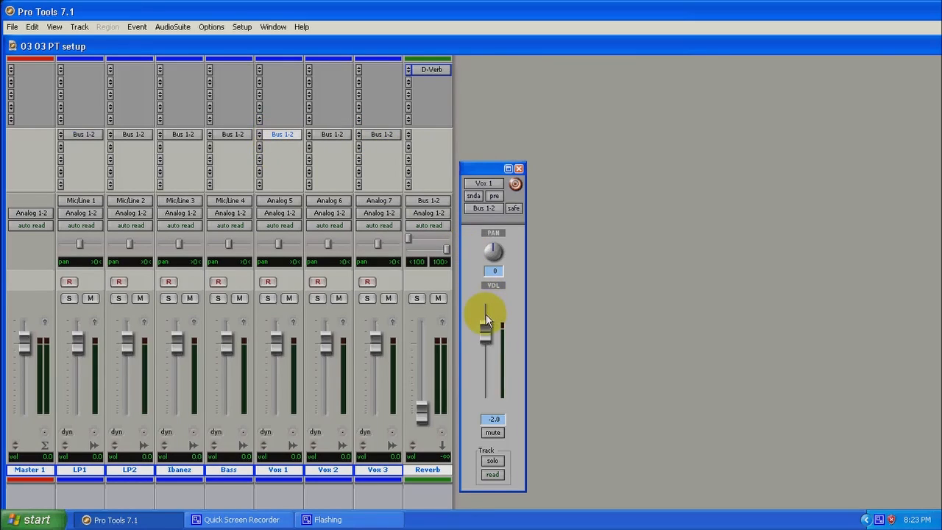
{"action": "left_click_drag", "start_coordinate": [483, 332], "coordinate": [485, 328]}
{"action": "left_click", "coordinate": [332, 134]}
{"action": "left_click_drag", "start_coordinate": [485, 333], "coordinate": [485, 328]}
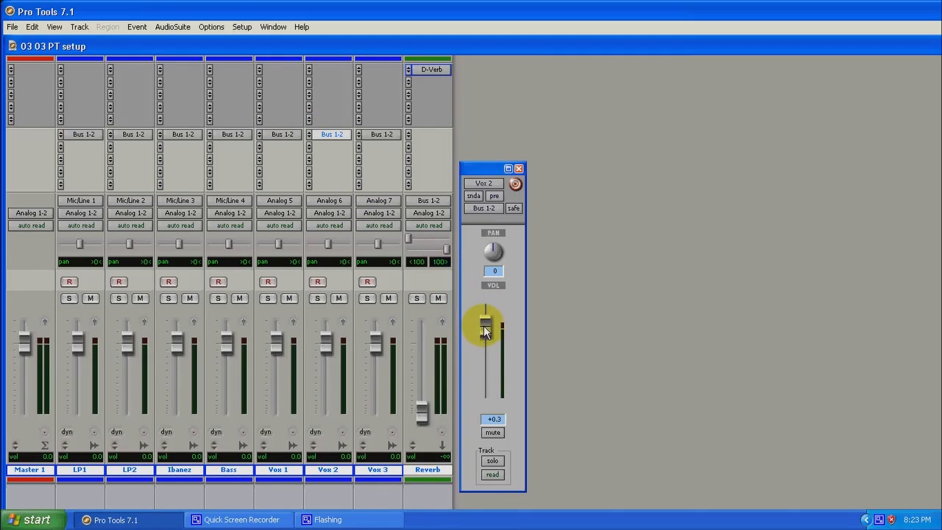
{"action": "left_click", "coordinate": [380, 134]}
{"action": "left_click_drag", "start_coordinate": [485, 335], "coordinate": [485, 329]}
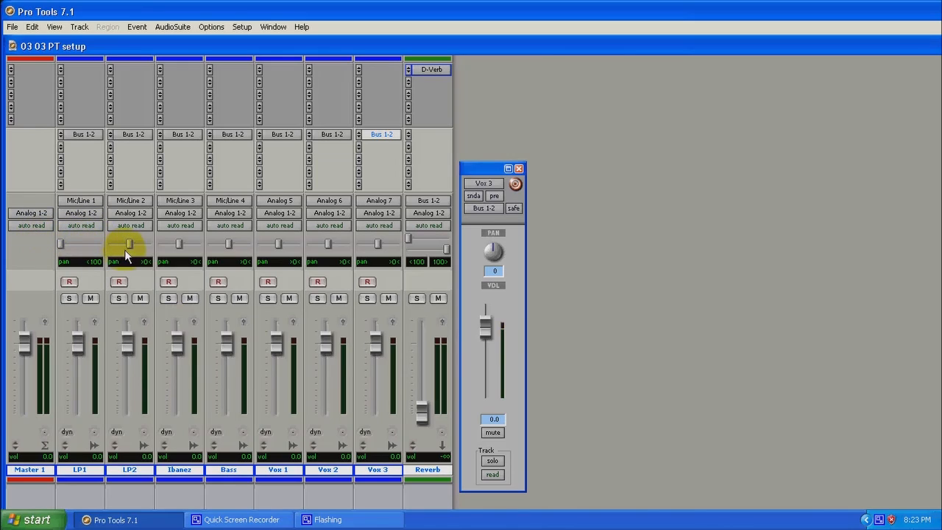
Pan track LP1 100 left and track LP2 100 right, and set the LP2 send's pan to -100.
{"action": "left_click_drag", "start_coordinate": [130, 246], "coordinate": [175, 252]}
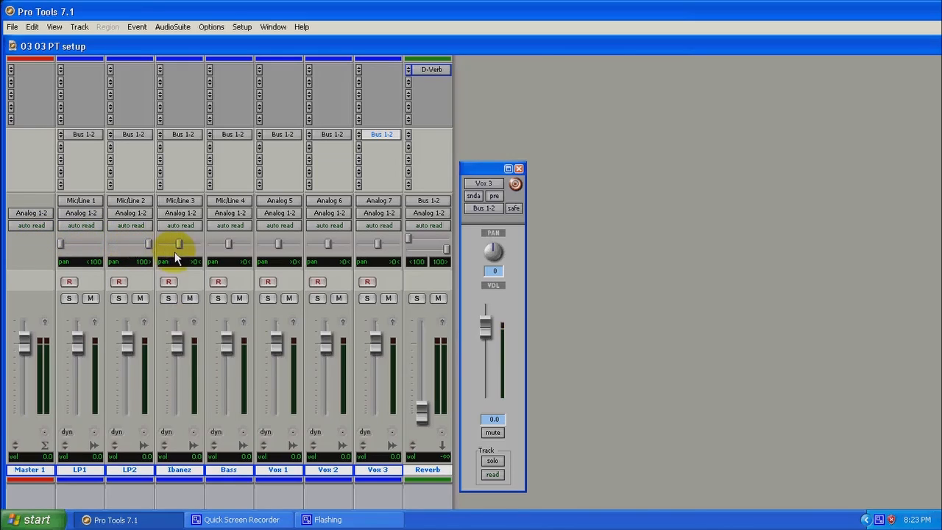
{"action": "left_click", "coordinate": [82, 136]}
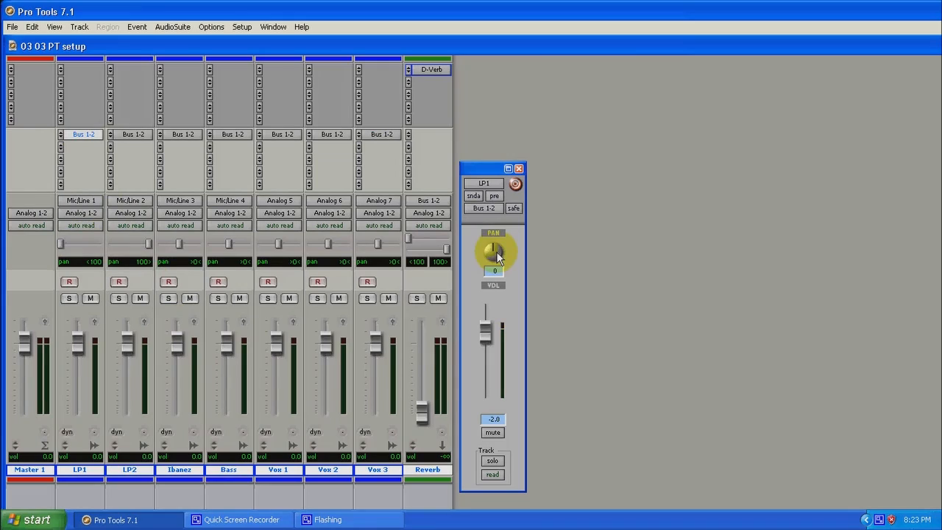
{"action": "left_click", "coordinate": [129, 136]}
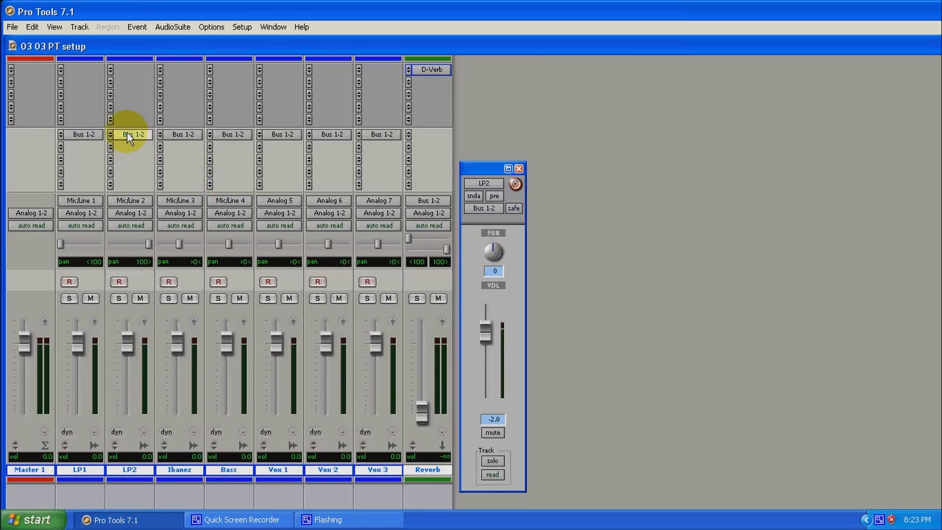
{"action": "left_click_drag", "start_coordinate": [488, 246], "coordinate": [483, 402]}
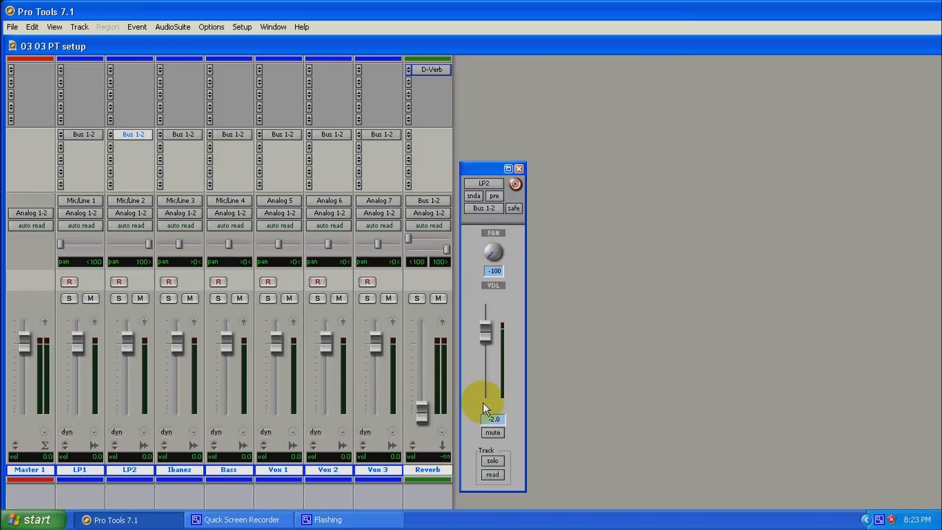
{"action": "left_click", "coordinate": [519, 168]}
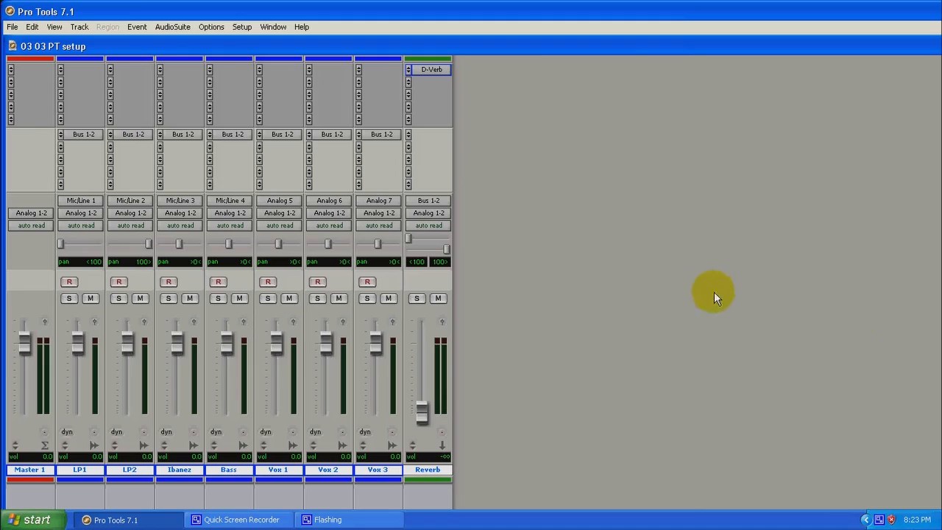
Import the audio file Cons audition 110 from My Documents to a track, converting it for the session.
{"action": "left_click", "coordinate": [13, 27]}
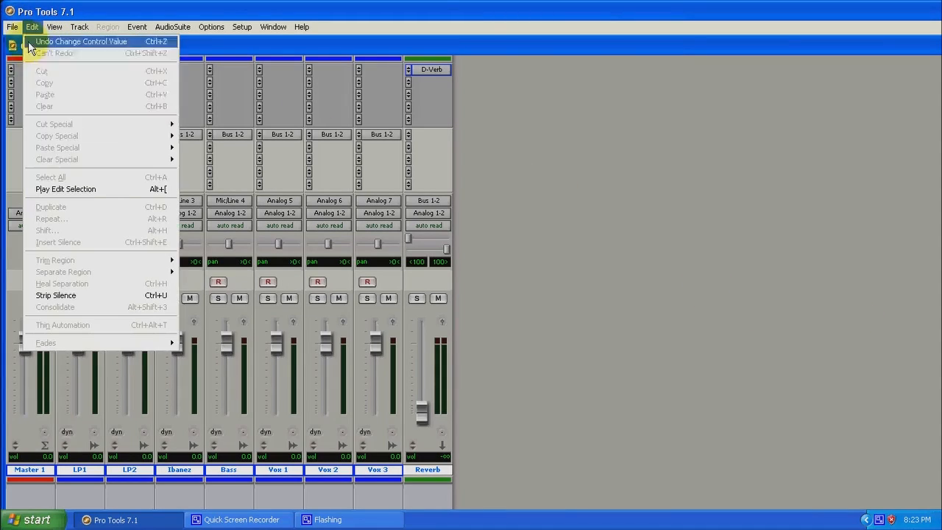
{"action": "mouse_move", "coordinate": [81, 159]}
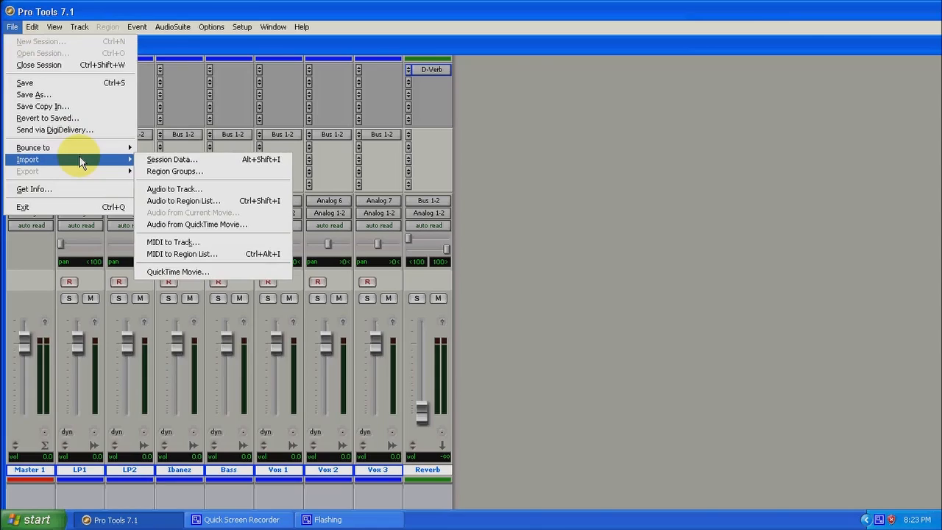
{"action": "left_click", "coordinate": [161, 187]}
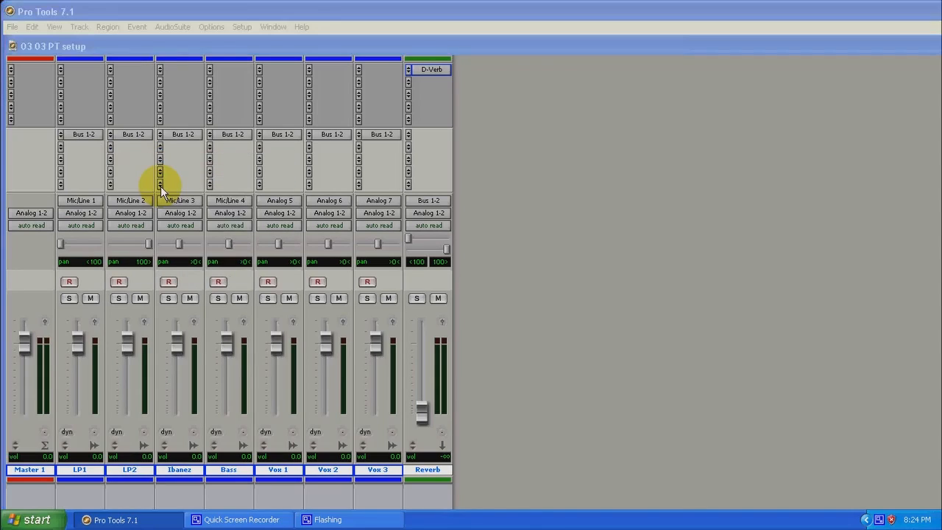
{"action": "left_click", "coordinate": [422, 129]}
{"action": "left_click", "coordinate": [422, 129]}
{"action": "left_click", "coordinate": [422, 129]}
{"action": "left_click", "coordinate": [422, 129]}
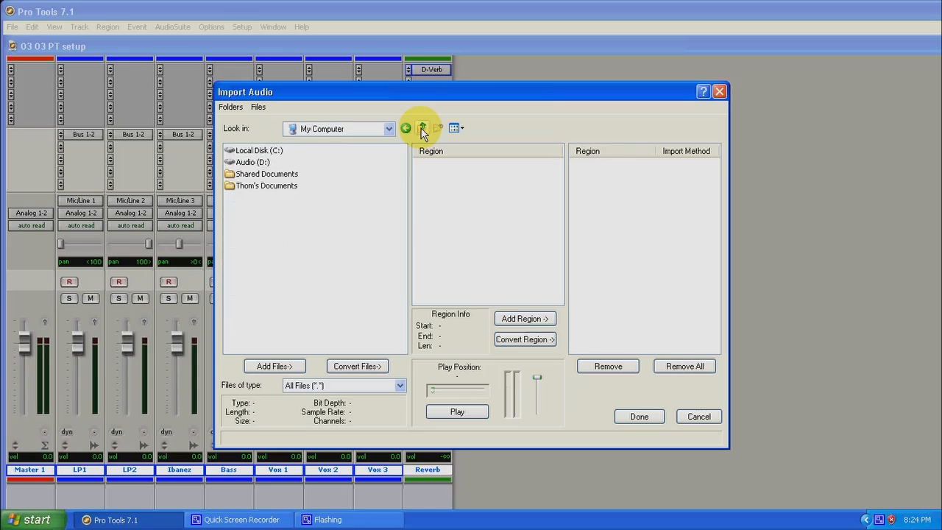
{"action": "left_click", "coordinate": [421, 129]}
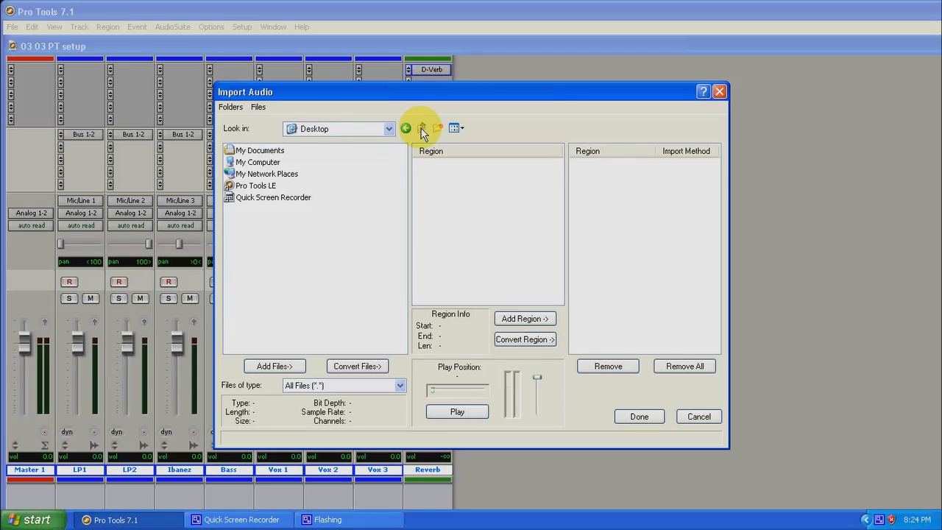
{"action": "double_click", "coordinate": [249, 151]}
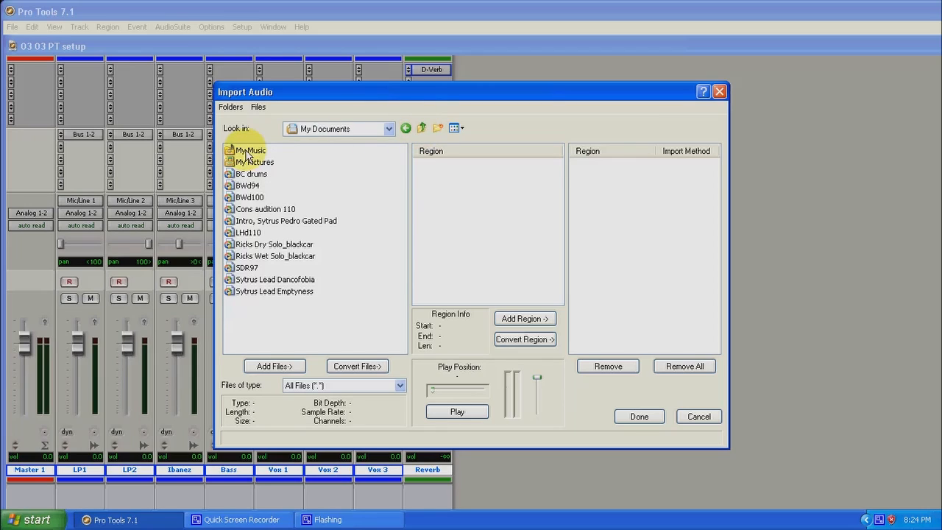
{"action": "double_click", "coordinate": [281, 211]}
{"action": "left_click", "coordinate": [627, 416]}
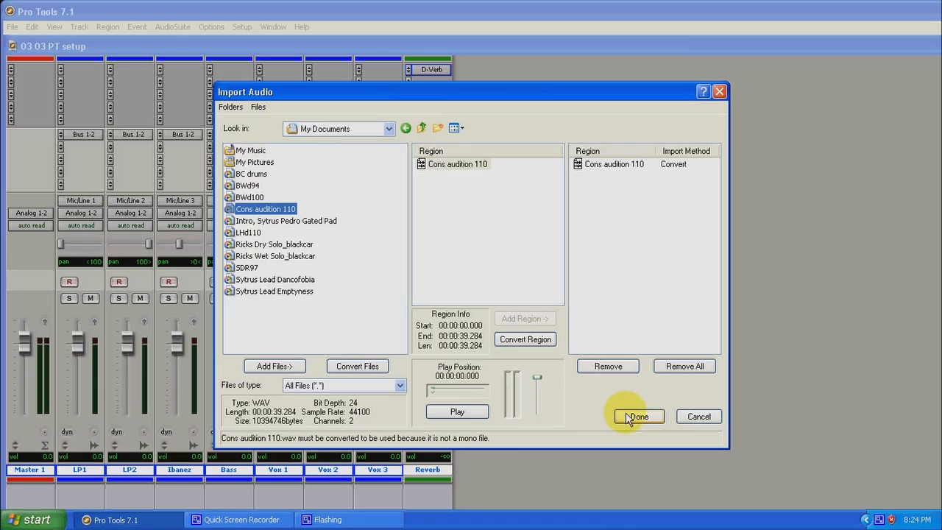
Finish the audio import and move the Reverb track after the Consadtn110 track in the mixer.
{"action": "left_click", "coordinate": [519, 392]}
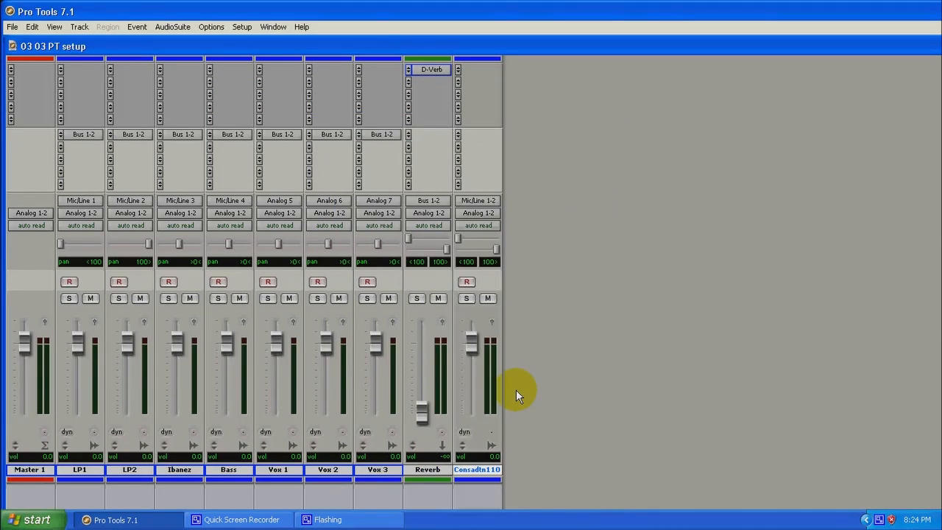
{"action": "left_click", "coordinate": [430, 58]}
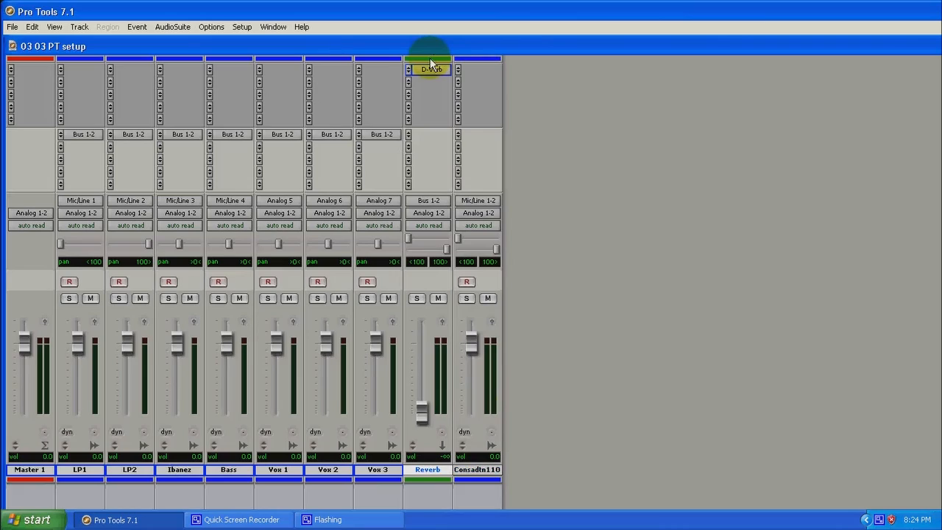
{"action": "left_click_drag", "start_coordinate": [443, 59], "coordinate": [499, 56]}
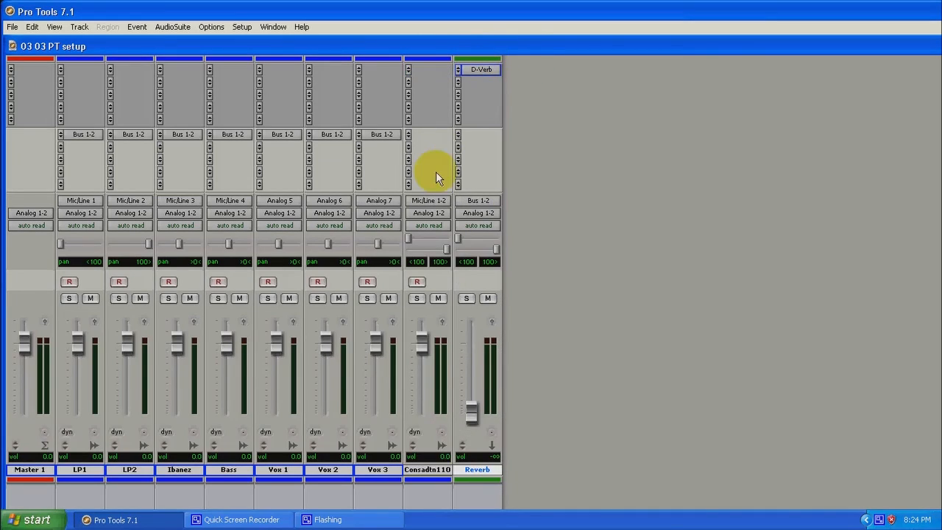
Add a Bus 1-2 (Stereo) send on the Consadtn110 track and set its level to 0.0 dB.
{"action": "left_click", "coordinate": [408, 136]}
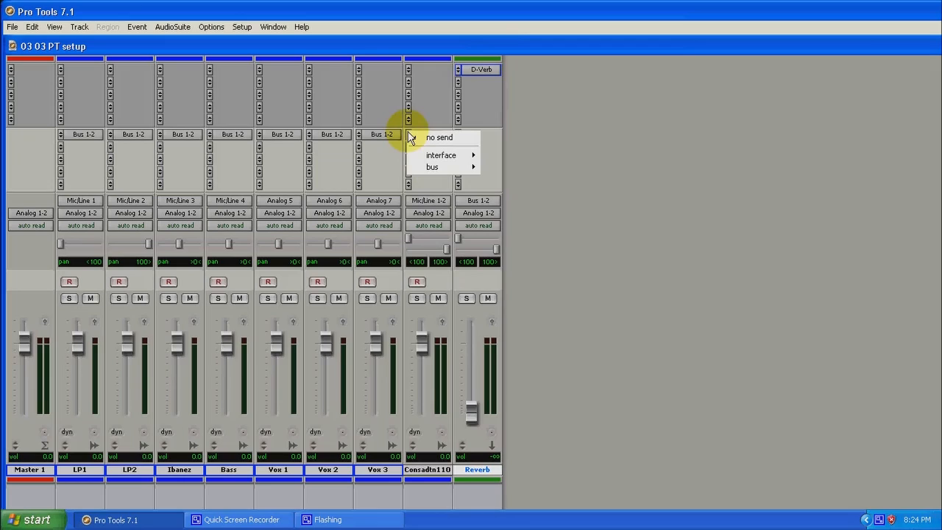
{"action": "mouse_move", "coordinate": [448, 165]}
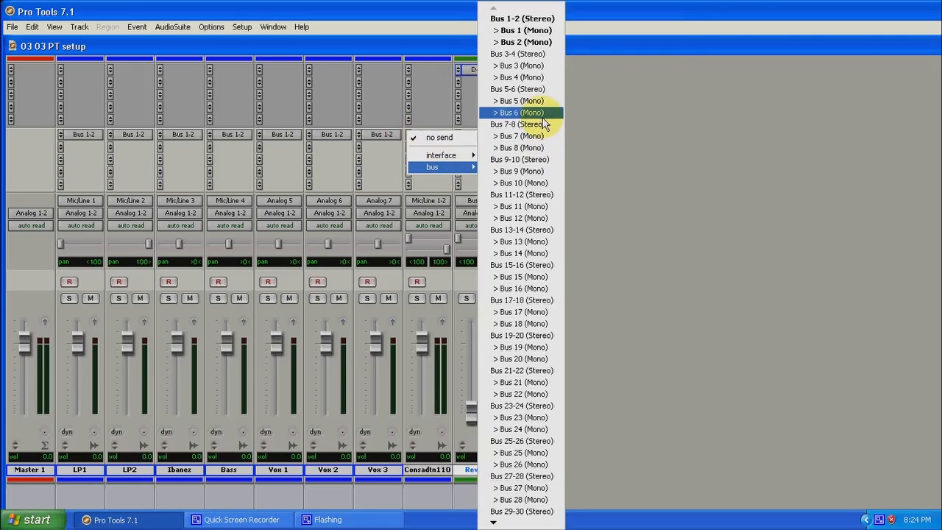
{"action": "left_click", "coordinate": [543, 19]}
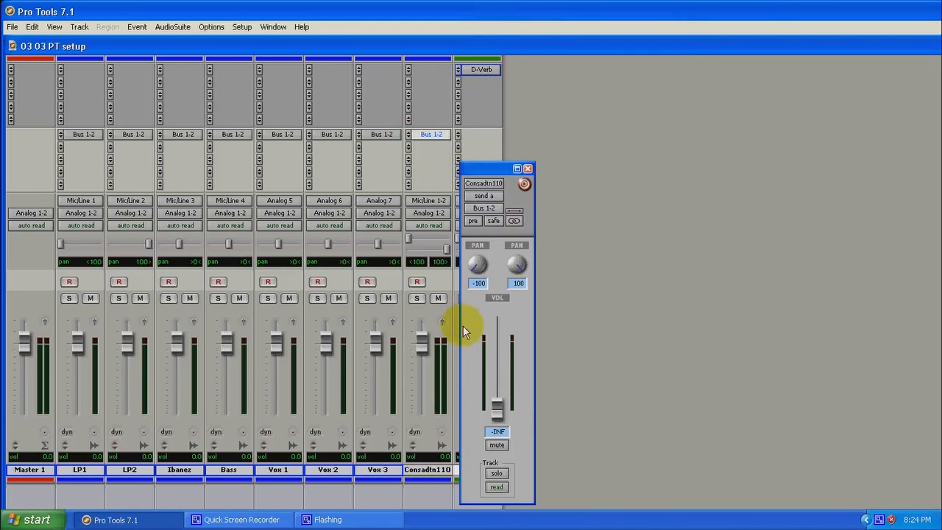
{"action": "left_click_drag", "start_coordinate": [498, 394], "coordinate": [499, 346]}
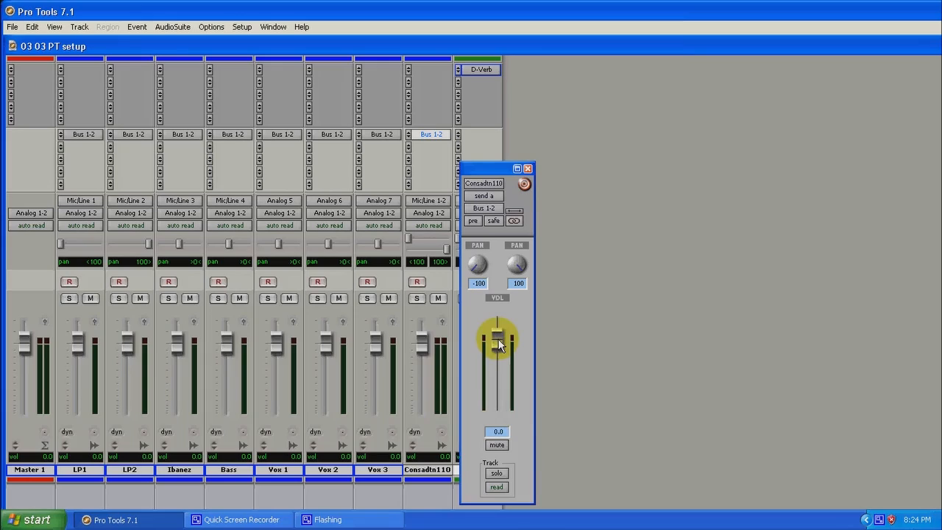
{"action": "left_click_drag", "start_coordinate": [489, 164], "coordinate": [535, 131]}
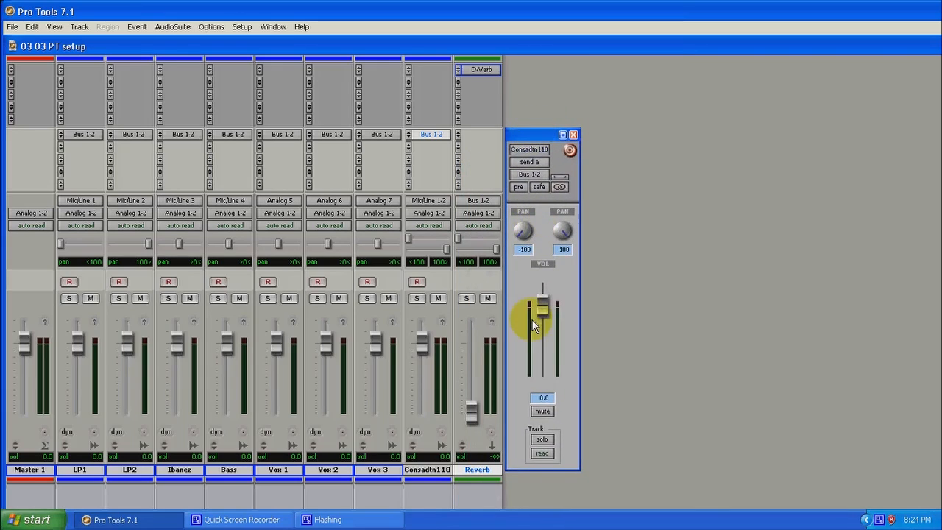
{"action": "left_click", "coordinate": [574, 134]}
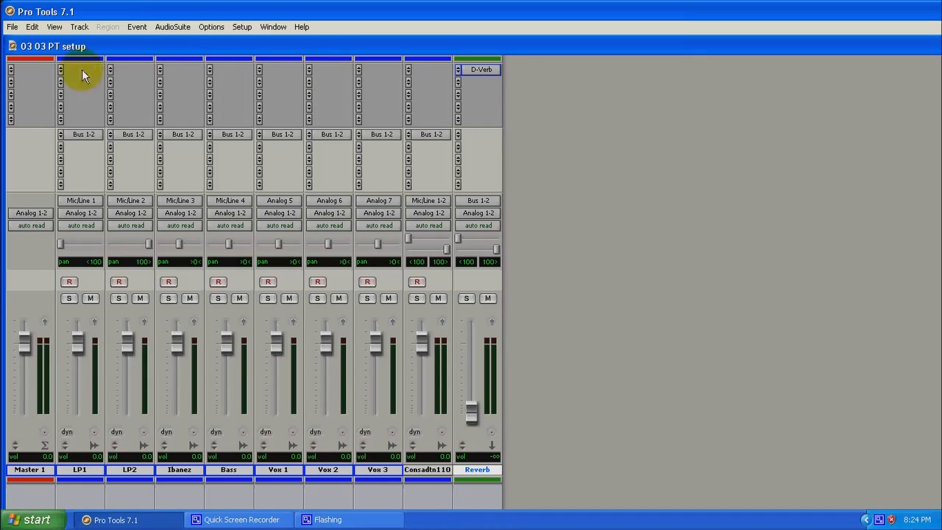
Insert the SansAmp PSA-1 (mono) harmonic plug-in in the first insert slot of track LP1.
{"action": "left_click", "coordinate": [63, 71]}
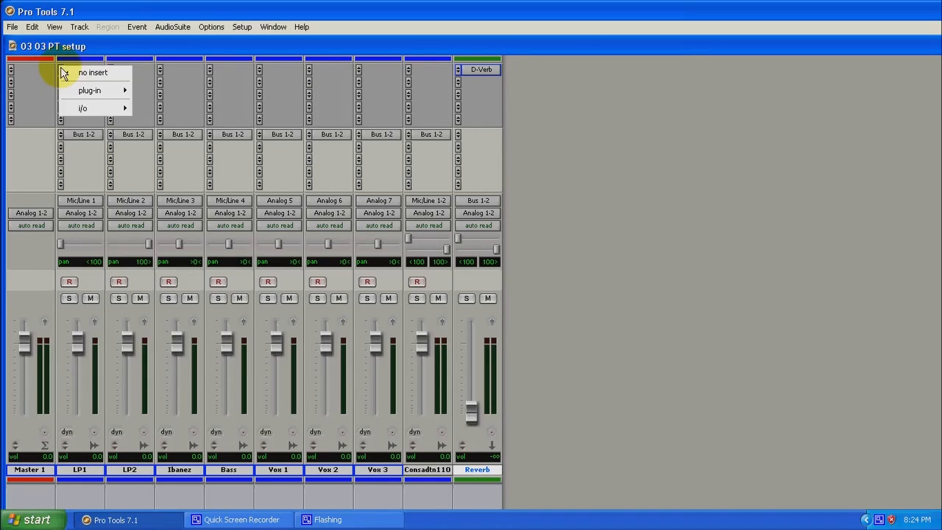
{"action": "mouse_move", "coordinate": [118, 92]}
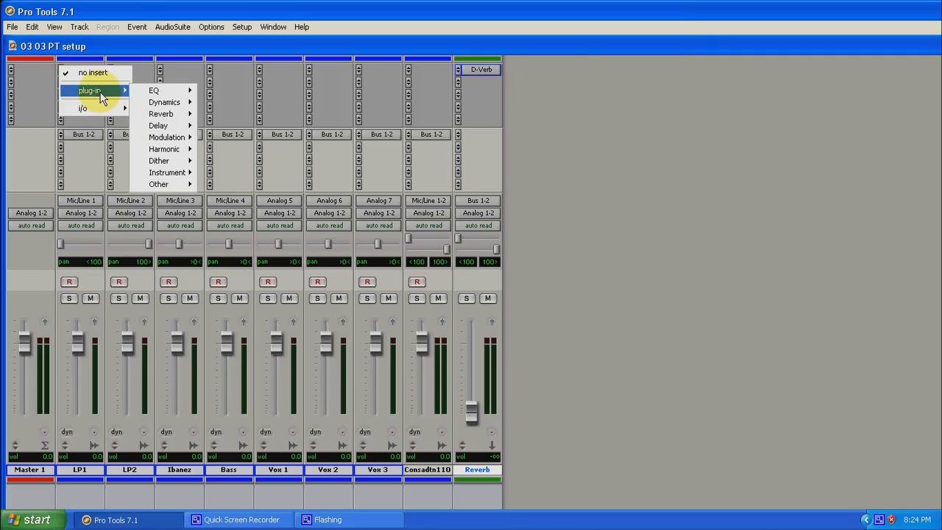
{"action": "mouse_move", "coordinate": [169, 154]}
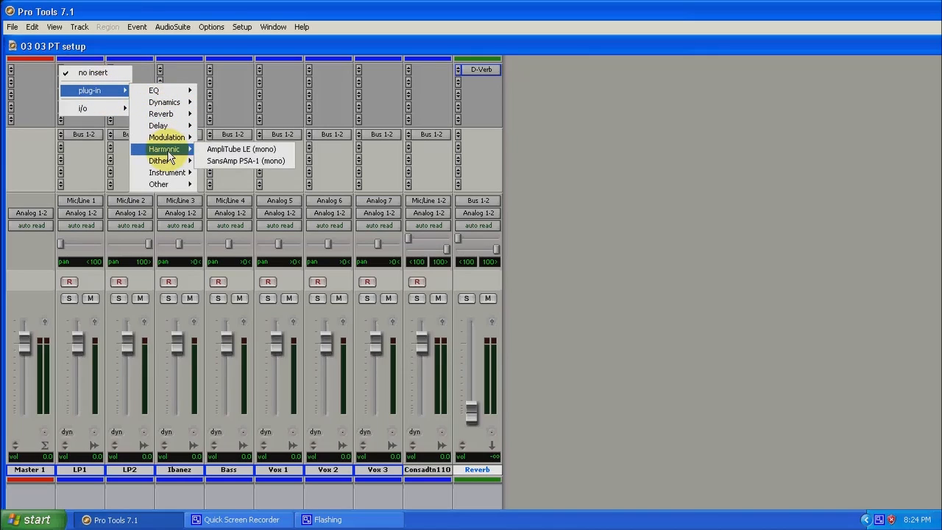
{"action": "left_click", "coordinate": [210, 161]}
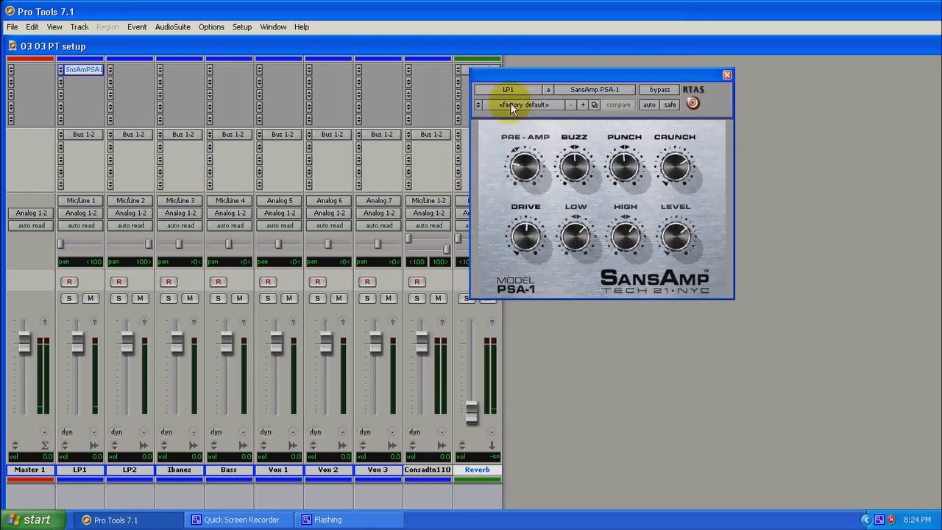
Load the Rock Star preset from the oxygenhose Presets into LP1's SansAmp PSA-1 and close the plug-in window.
{"action": "left_click", "coordinate": [525, 107]}
{"action": "mouse_move", "coordinate": [560, 131]}
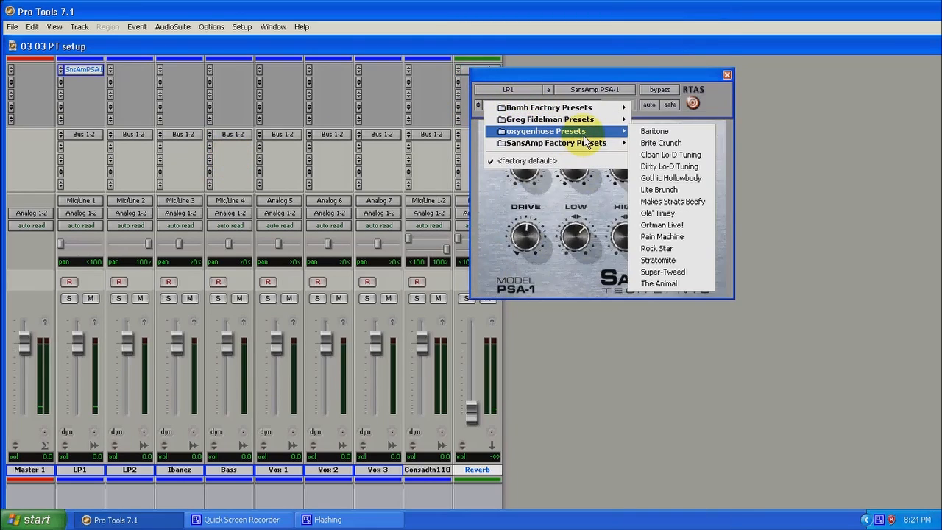
{"action": "left_click", "coordinate": [666, 249]}
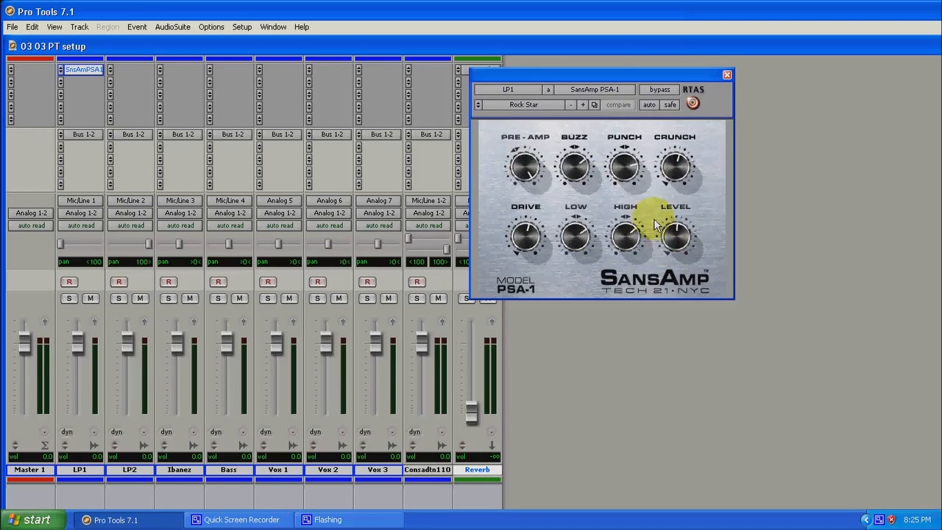
{"action": "left_click_drag", "start_coordinate": [592, 76], "coordinate": [644, 71]}
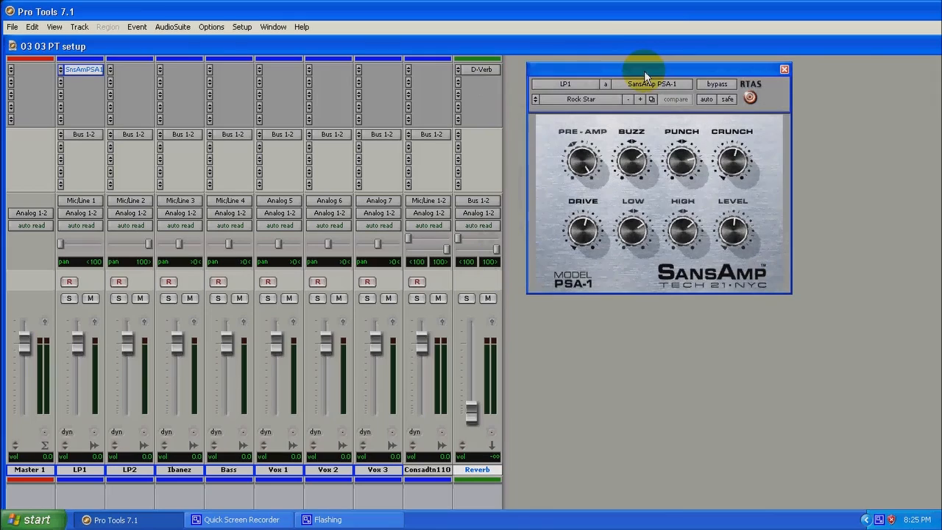
{"action": "left_click", "coordinate": [785, 69]}
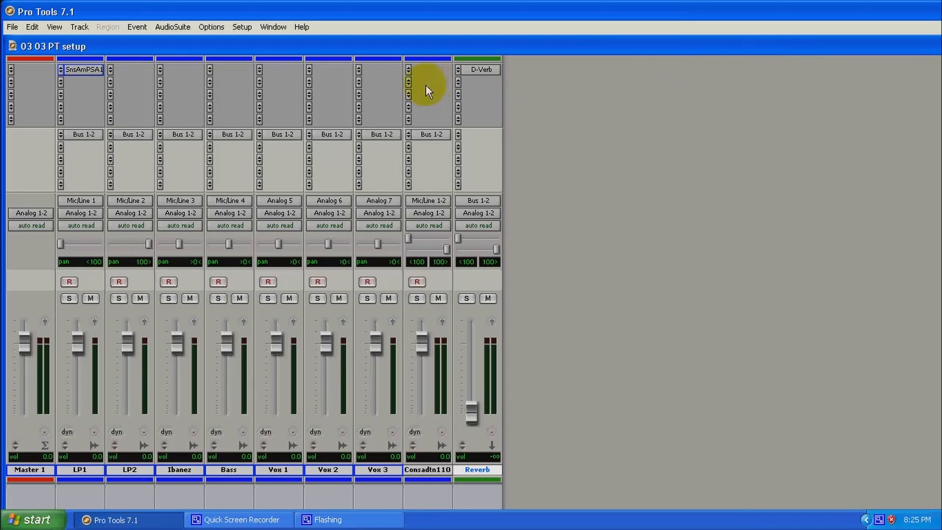
Move the SansAmp PSA-1 insert from LP1 to the Ibanez track and remove it there.
{"action": "left_click_drag", "start_coordinate": [97, 72], "coordinate": [171, 77]}
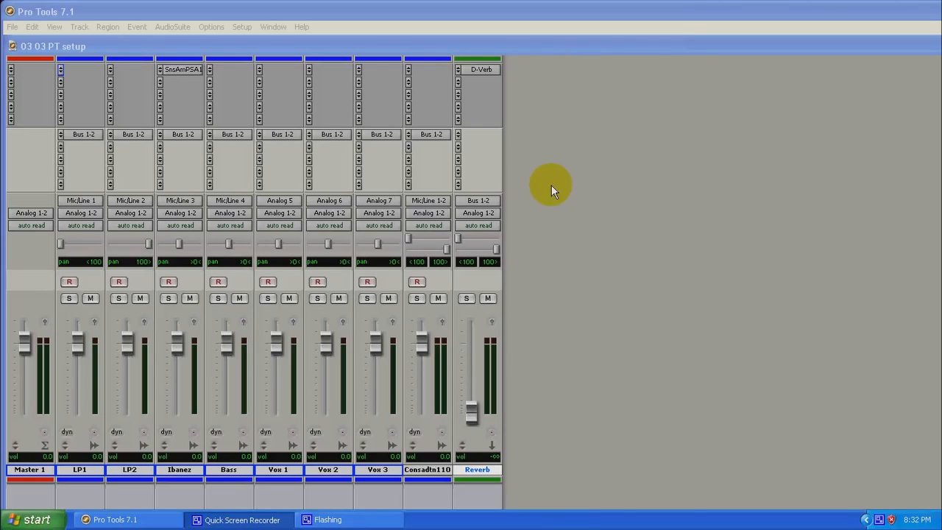
{"action": "left_click", "coordinate": [162, 71]}
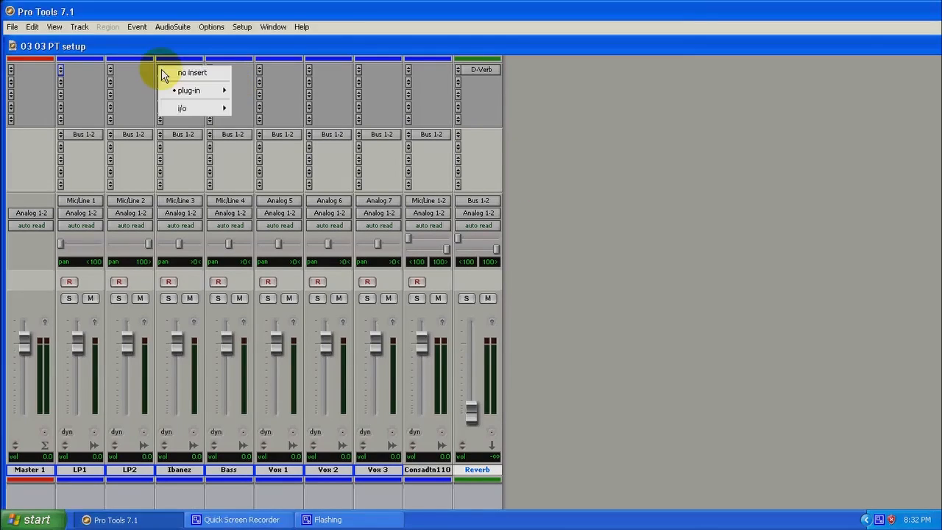
{"action": "left_click", "coordinate": [164, 73]}
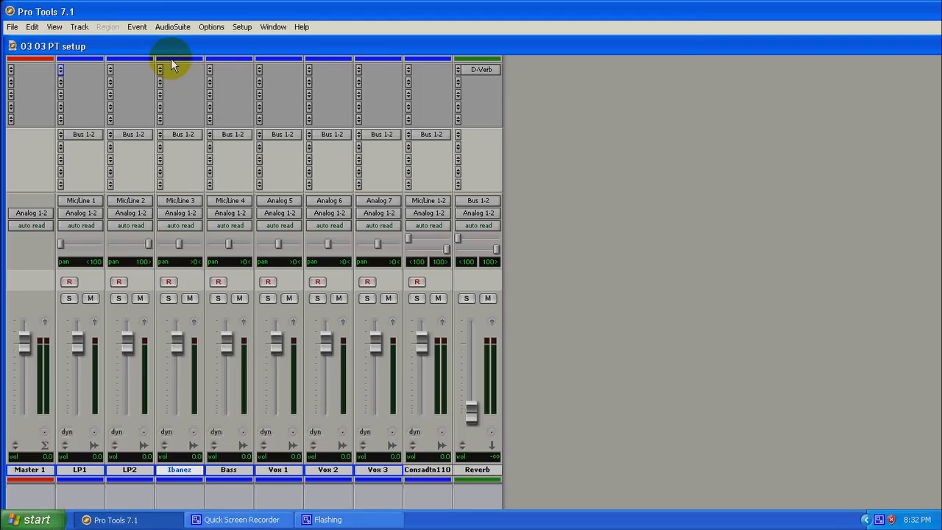
Create three new mono audio tracks after the Ibanez track.
{"action": "left_click", "coordinate": [79, 27]}
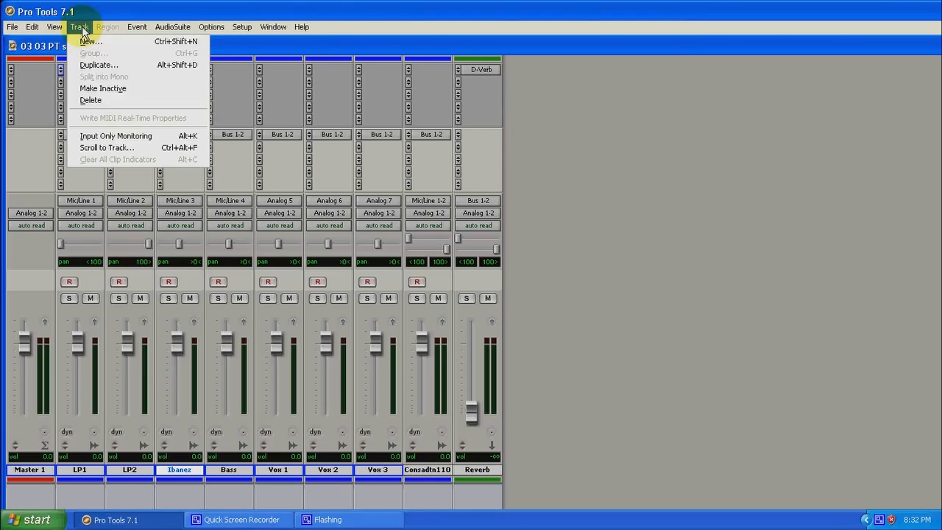
{"action": "left_click", "coordinate": [90, 43]}
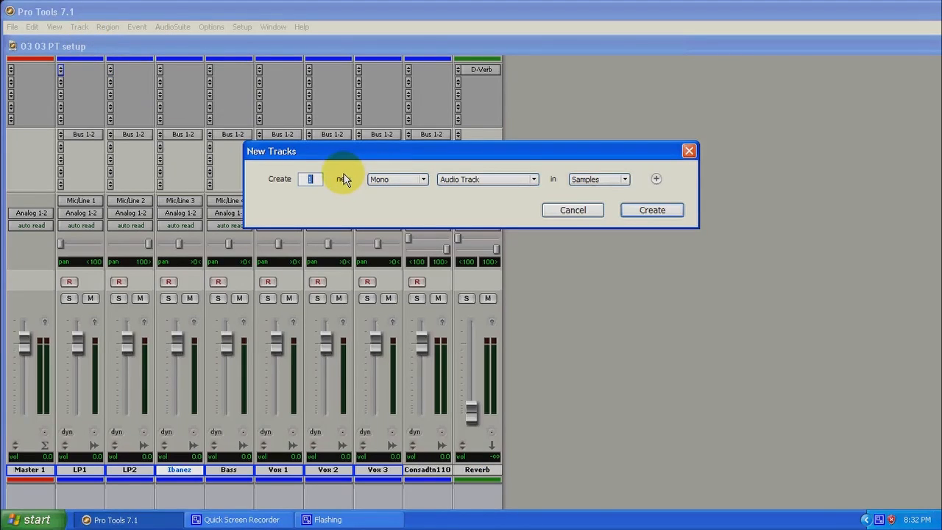
{"action": "type", "text": "3"}
{"action": "key", "text": "Return"}
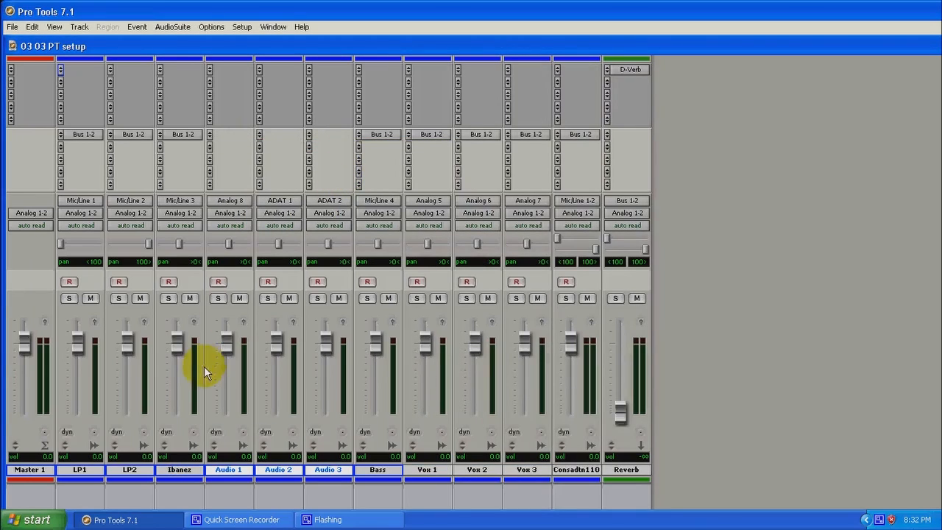
Set the outputs of tracks LP1, LP2 and Ibanez to Analog 4 (Mono).
{"action": "left_click", "coordinate": [91, 213]}
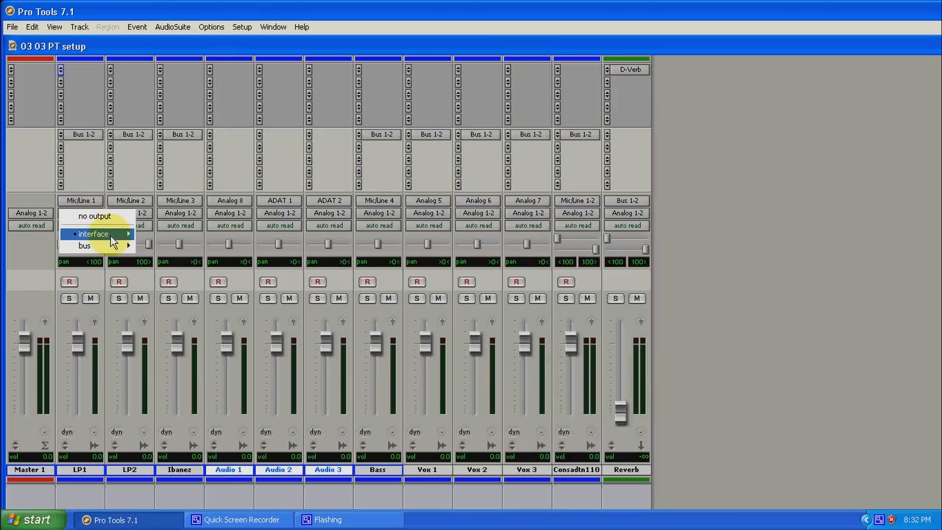
{"action": "mouse_move", "coordinate": [111, 237]}
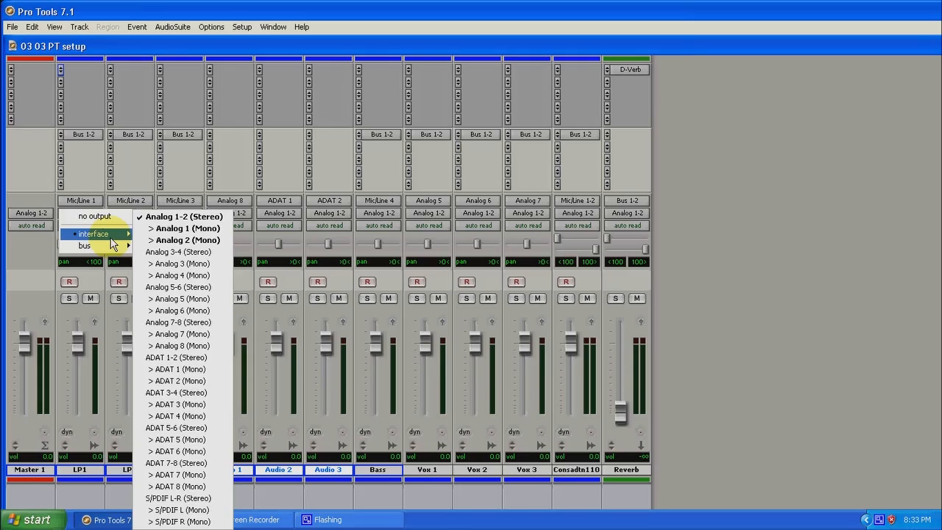
{"action": "left_click", "coordinate": [156, 275]}
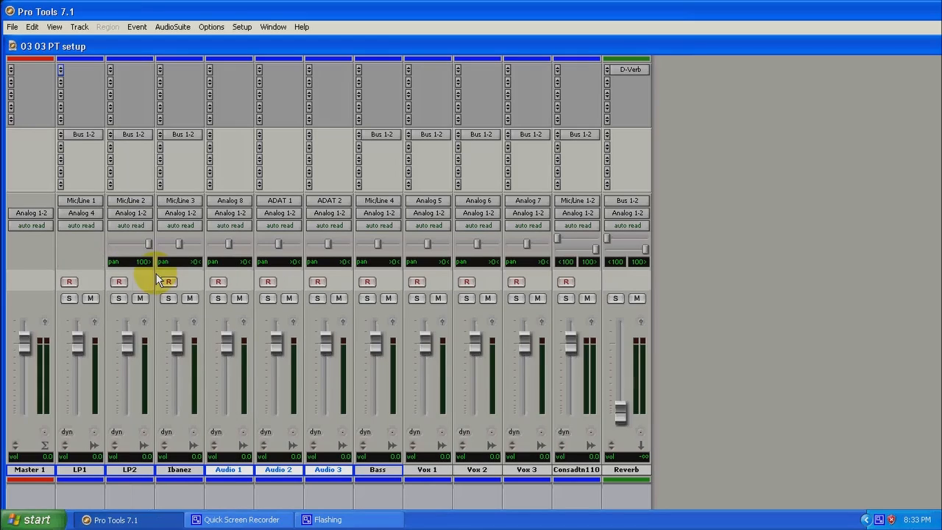
{"action": "left_click", "coordinate": [130, 213]}
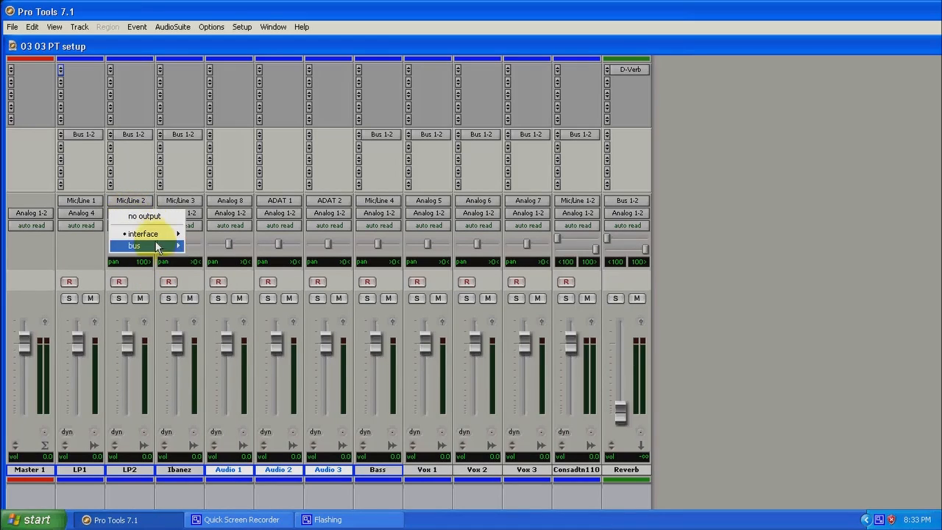
{"action": "mouse_move", "coordinate": [157, 247]}
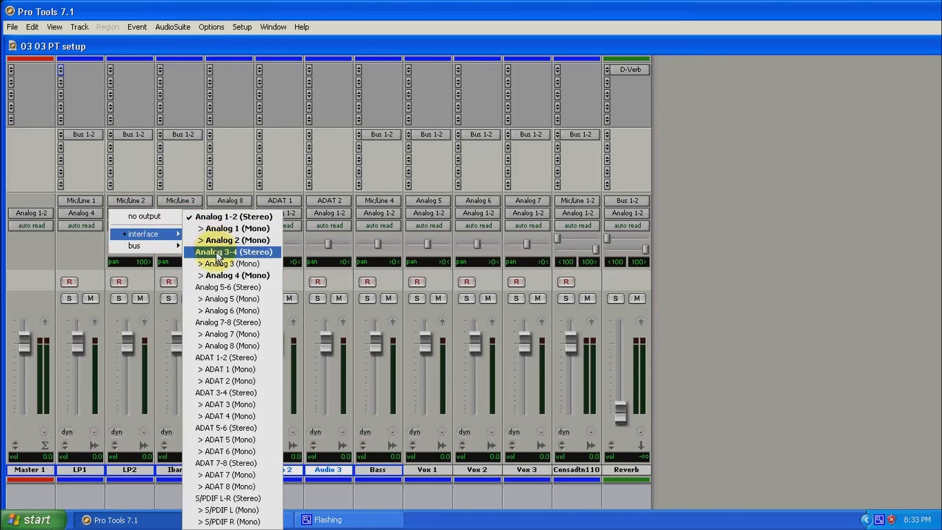
{"action": "left_click", "coordinate": [218, 274]}
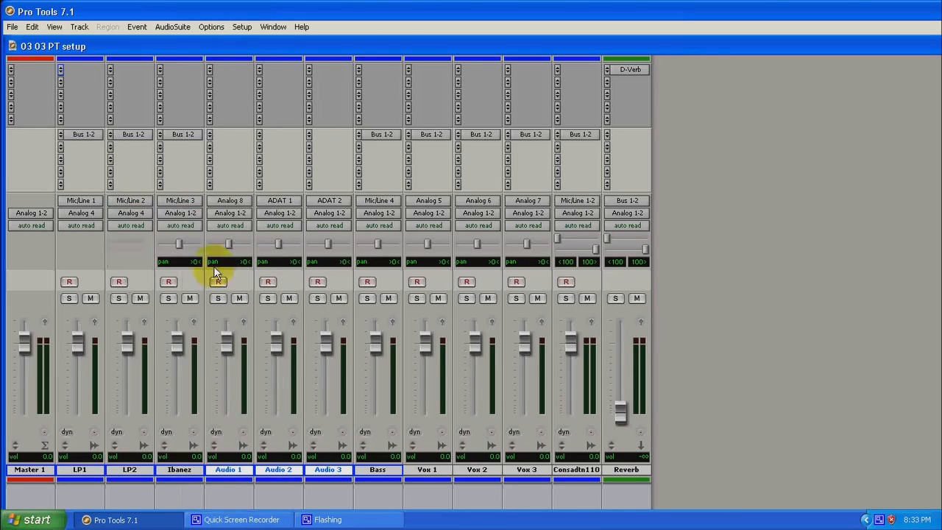
{"action": "left_click", "coordinate": [181, 212]}
{"action": "mouse_move", "coordinate": [211, 234]}
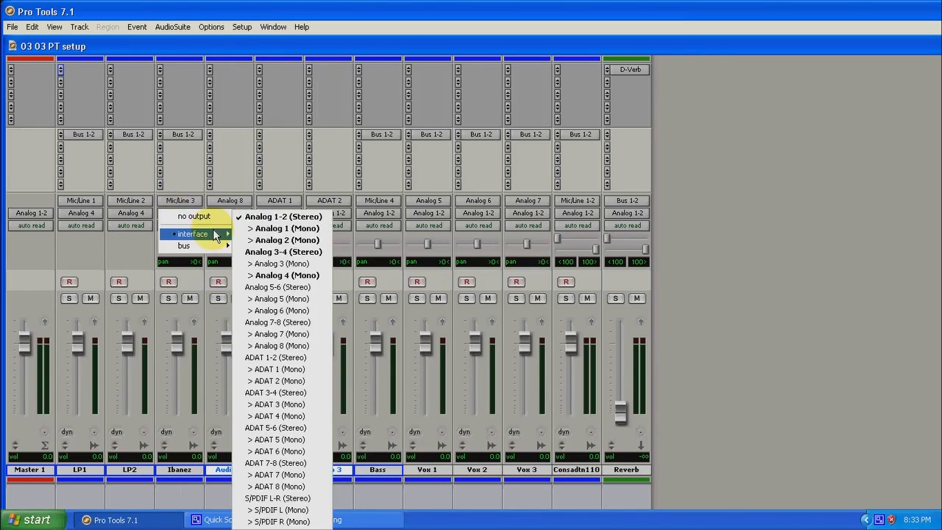
{"action": "left_click", "coordinate": [272, 275]}
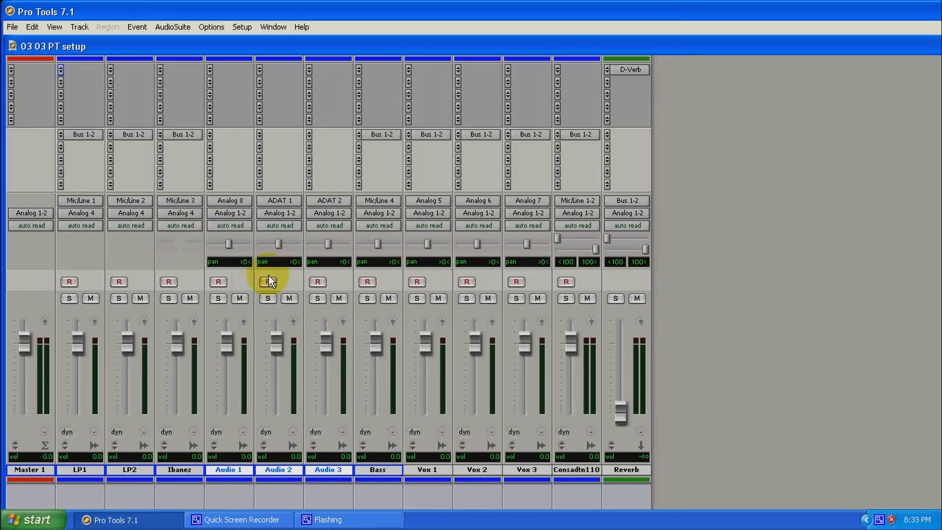
Set the input of track Audio 1 to Mic/Line 3 (Mono).
{"action": "left_click", "coordinate": [221, 215]}
{"action": "mouse_move", "coordinate": [250, 237]}
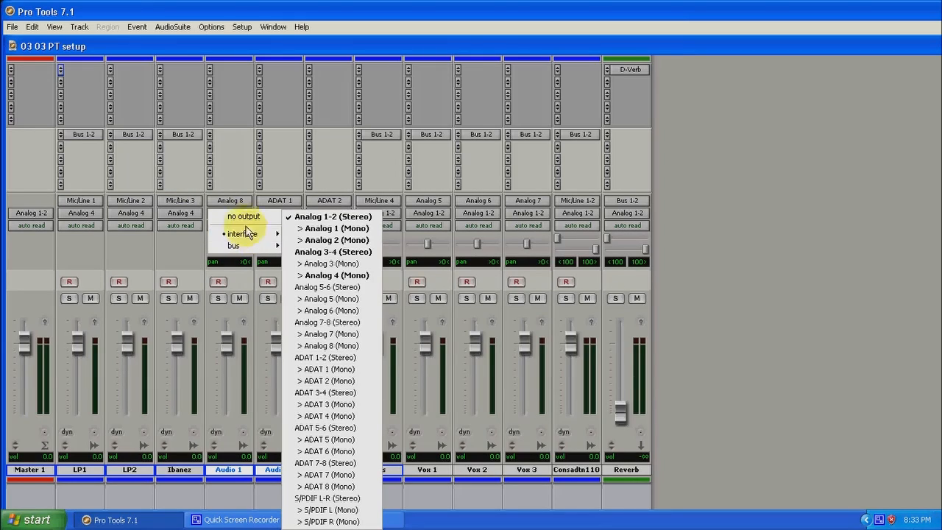
{"action": "left_click", "coordinate": [229, 203]}
{"action": "left_click", "coordinate": [229, 201]}
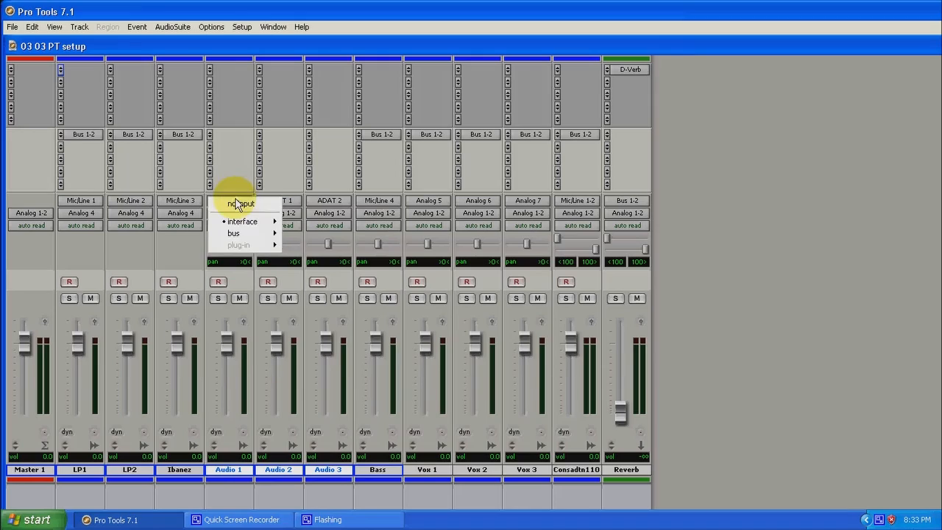
{"action": "left_click", "coordinate": [309, 243]}
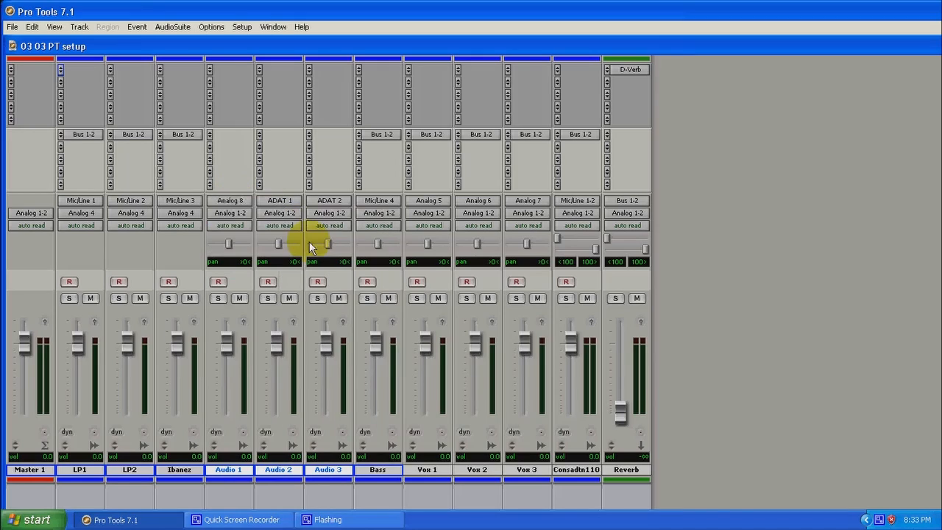
Set the inputs of tracks Audio 2 and Audio 3 to Mic/Line 3 (Mono).
{"action": "left_click", "coordinate": [275, 200]}
{"action": "mouse_move", "coordinate": [298, 224]}
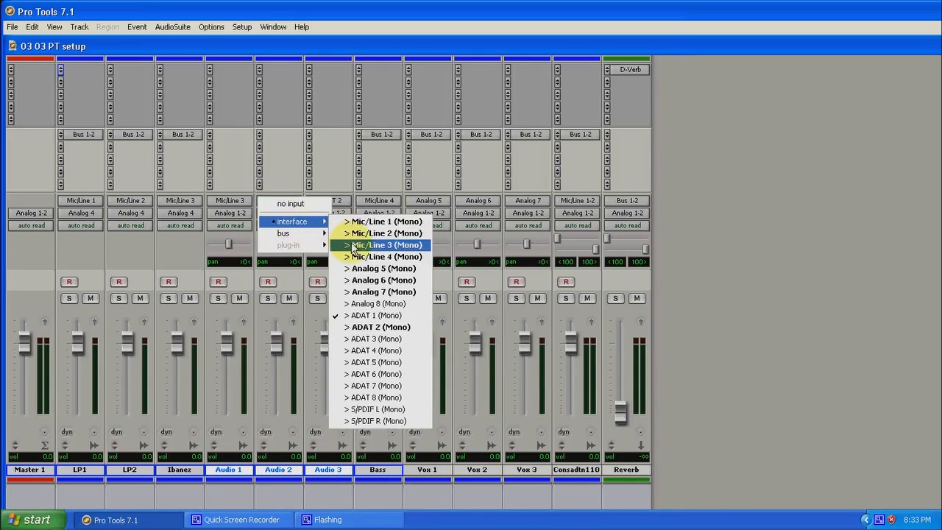
{"action": "left_click", "coordinate": [342, 244]}
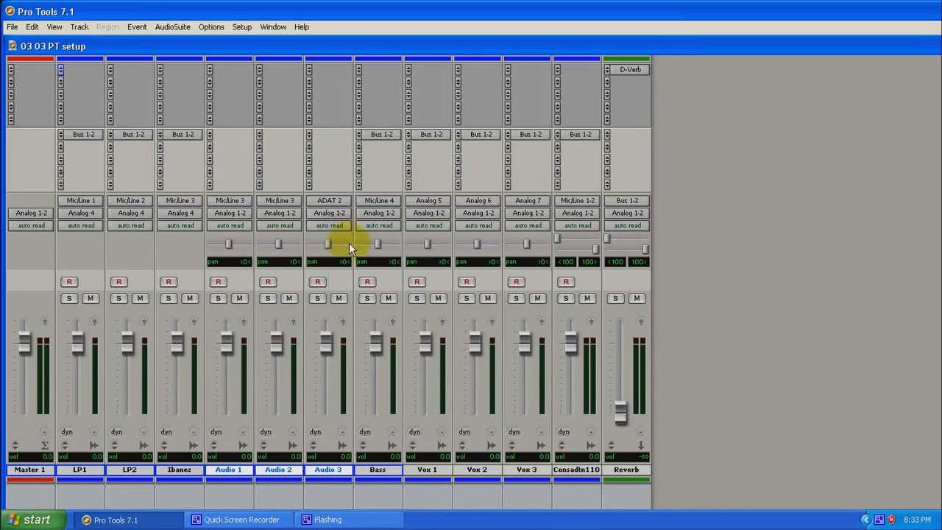
{"action": "left_click", "coordinate": [319, 201]}
{"action": "mouse_move", "coordinate": [363, 226]}
{"action": "left_click", "coordinate": [401, 244]}
Set the inputs of tracks LP1, LP2 and Bass to Mic/Line 3 (Mono).
{"action": "left_click", "coordinate": [74, 199]}
{"action": "mouse_move", "coordinate": [88, 218]}
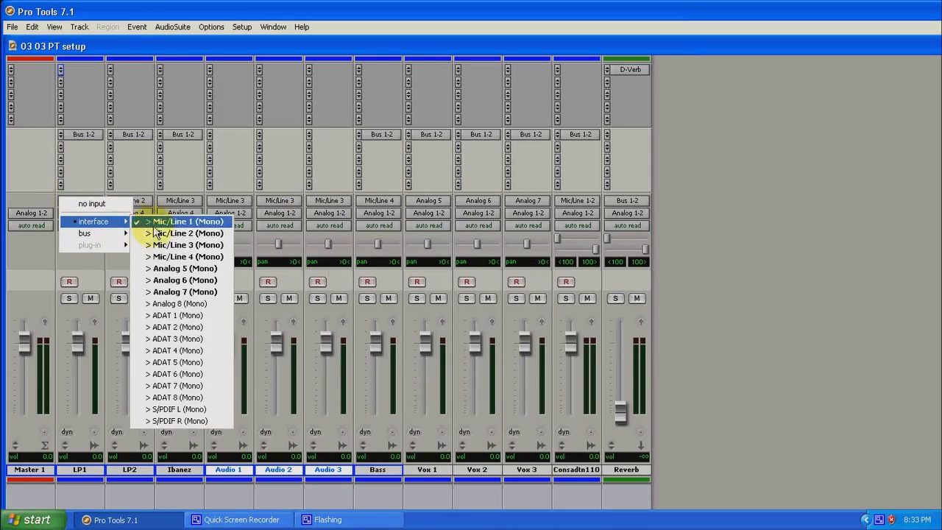
{"action": "left_click", "coordinate": [147, 242]}
{"action": "left_click", "coordinate": [130, 200]}
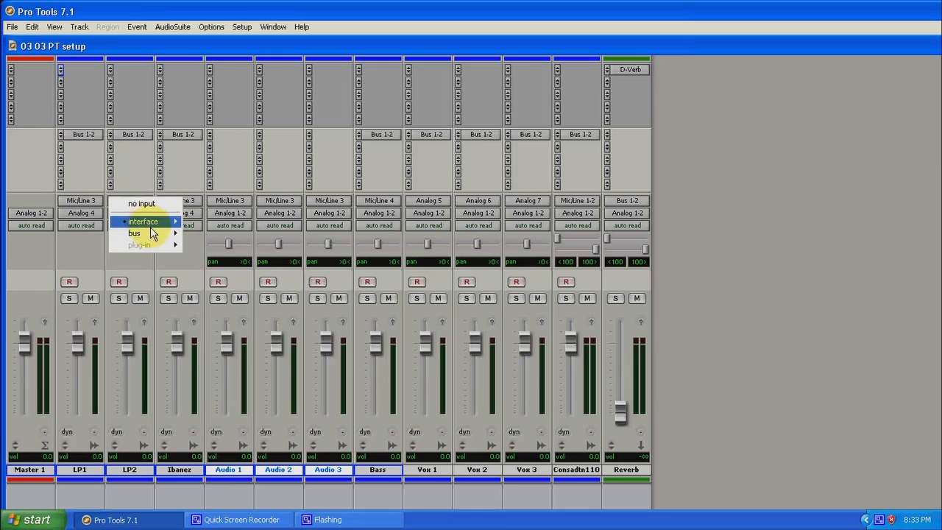
{"action": "mouse_move", "coordinate": [144, 222]}
{"action": "left_click", "coordinate": [211, 247]}
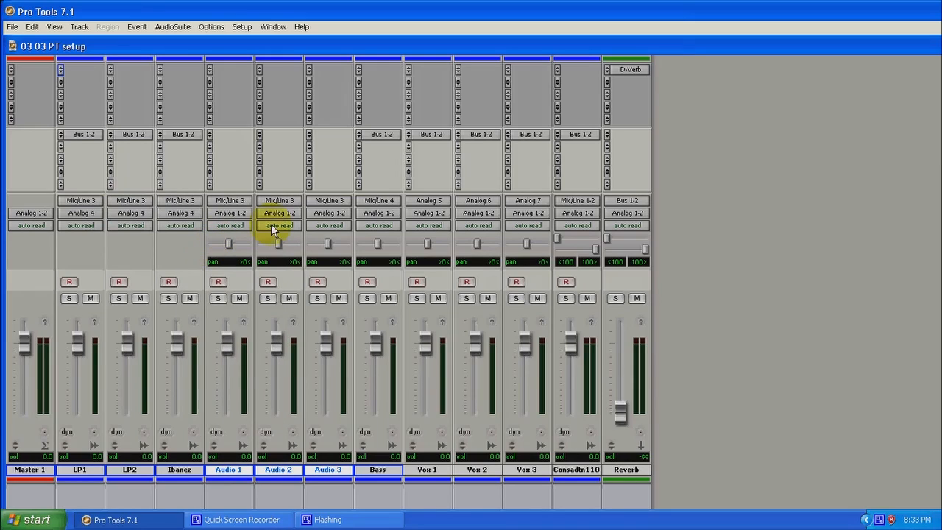
{"action": "left_click", "coordinate": [371, 198]}
{"action": "mouse_move", "coordinate": [403, 221]}
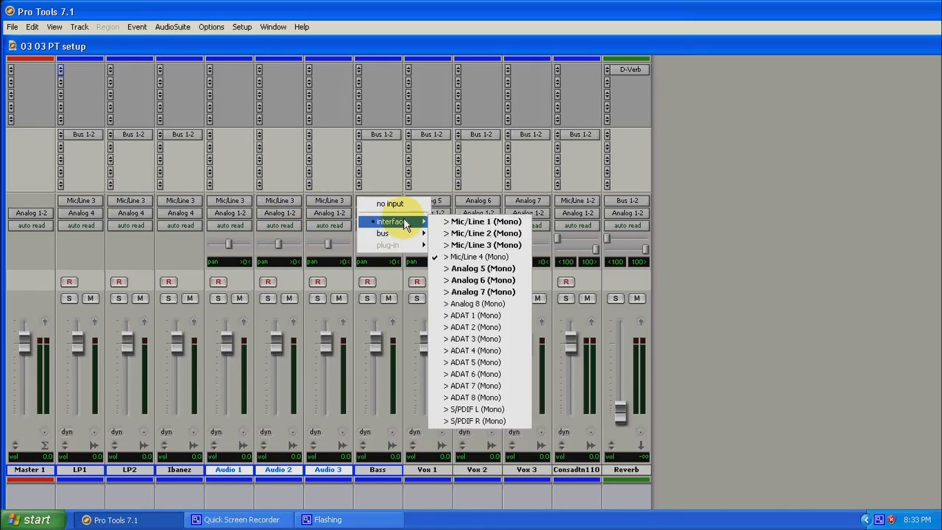
{"action": "left_click", "coordinate": [460, 245]}
Set the inputs of Vox 1, Vox 2 and Vox 3 to Mic/Line 1 (Mono), and briefly record-arm Vox 1 to test its signal.
{"action": "left_click", "coordinate": [442, 201]}
{"action": "mouse_move", "coordinate": [464, 221]}
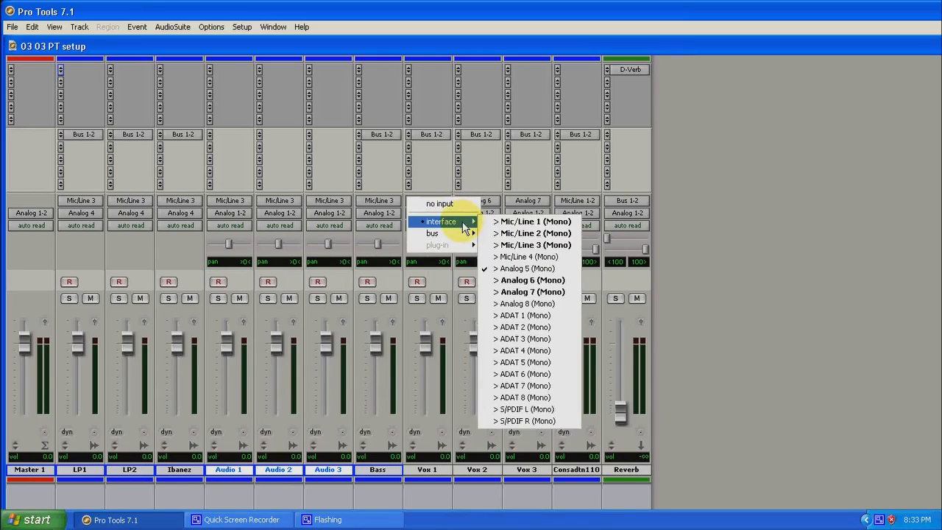
{"action": "left_click", "coordinate": [501, 219]}
{"action": "left_click", "coordinate": [490, 201]}
{"action": "mouse_move", "coordinate": [503, 218]}
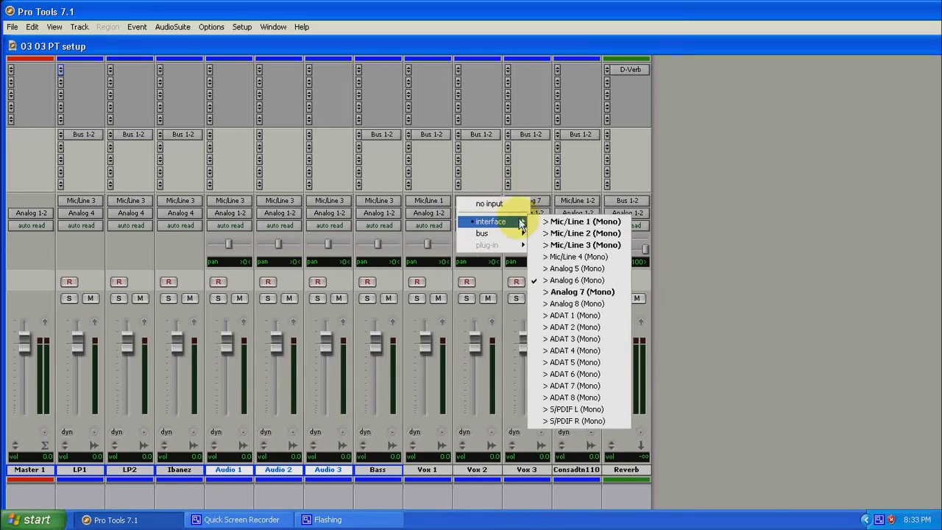
{"action": "left_click", "coordinate": [545, 218]}
{"action": "left_click", "coordinate": [534, 200]}
{"action": "mouse_move", "coordinate": [542, 217]}
{"action": "left_click", "coordinate": [600, 221]}
{"action": "left_click", "coordinate": [417, 282]}
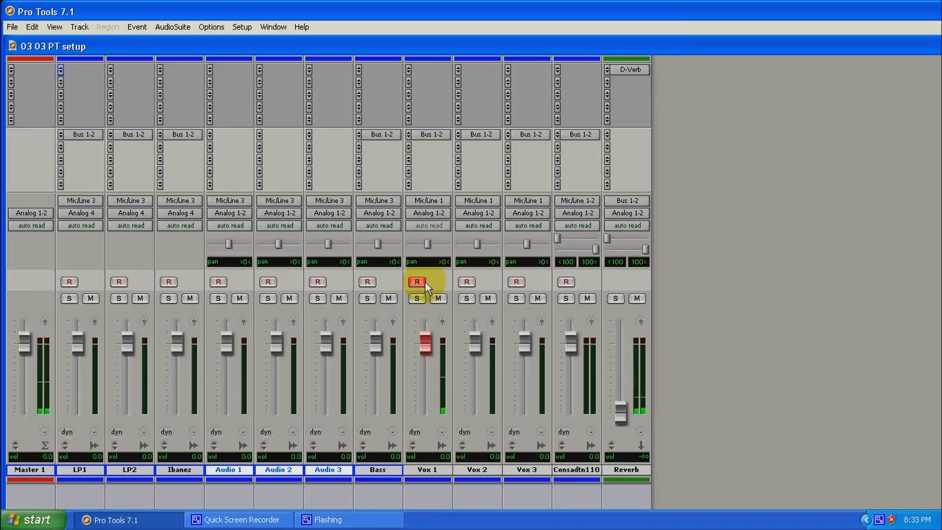
{"action": "left_click", "coordinate": [424, 282]}
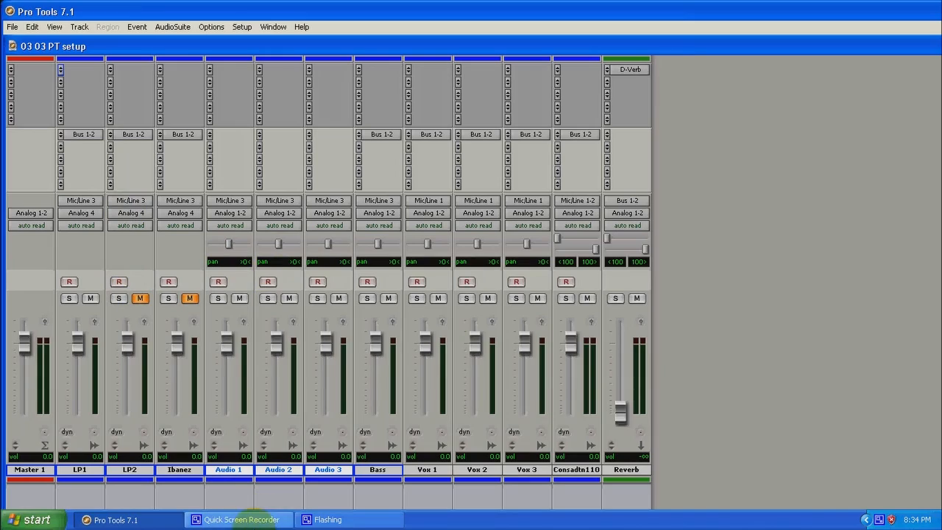
Rename tracks Audio 1, Audio 2 and Audio 3 as WLP1, WLP2 and WIbanez.
{"action": "double_click", "coordinate": [224, 469]}
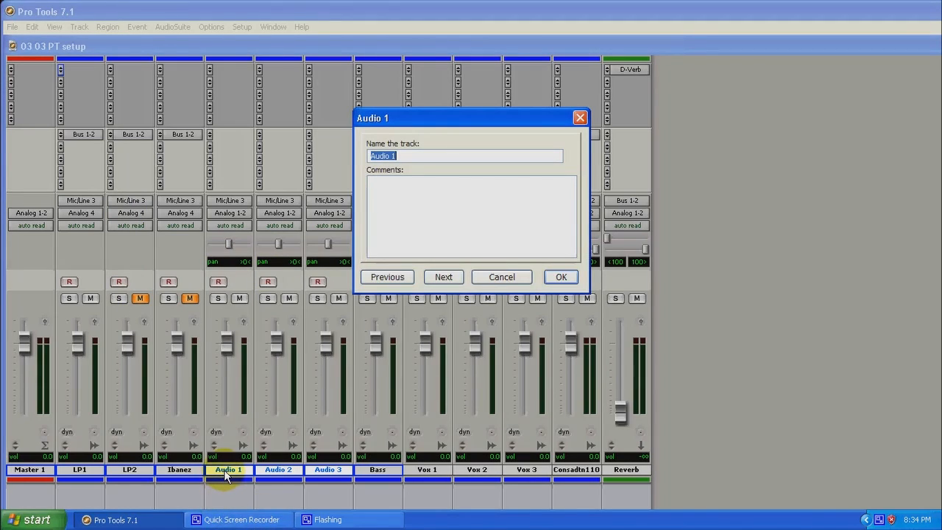
{"action": "type", "text": "WLP1"}
{"action": "left_click", "coordinate": [455, 278]}
{"action": "type", "text": "WLP2"}
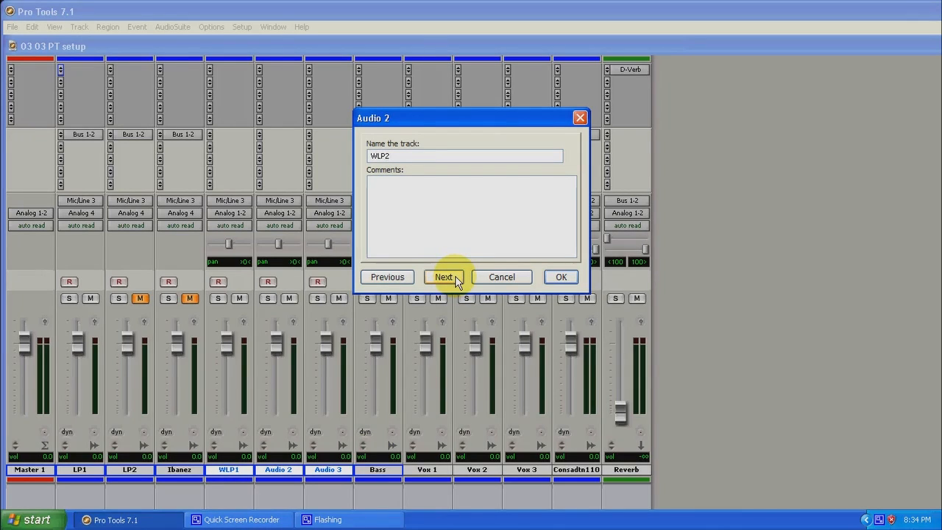
{"action": "left_click", "coordinate": [455, 279]}
{"action": "type", "text": "WIbanez"}
{"action": "left_click", "coordinate": [561, 276]}
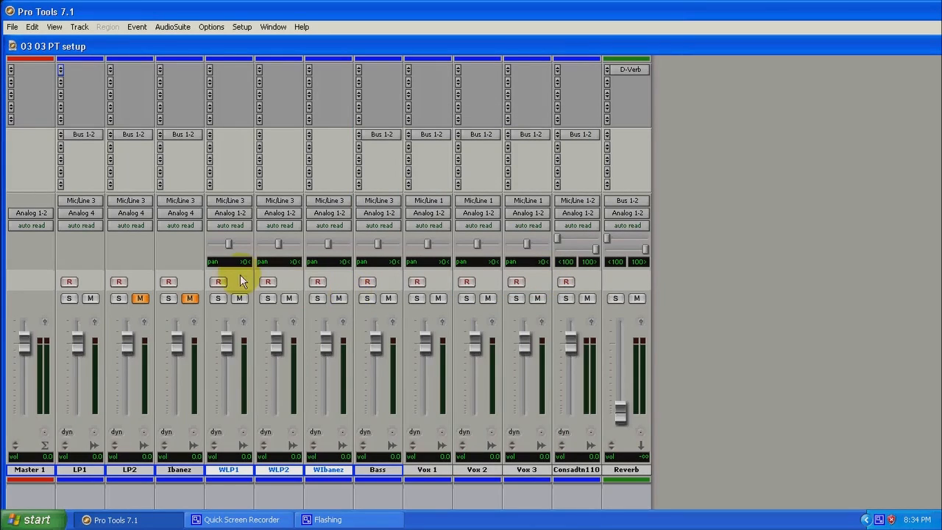
Briefly record-arm WLP1, switch the record arm to WLP2, and mute LP1 while unmuting LP2.
{"action": "left_click", "coordinate": [219, 283]}
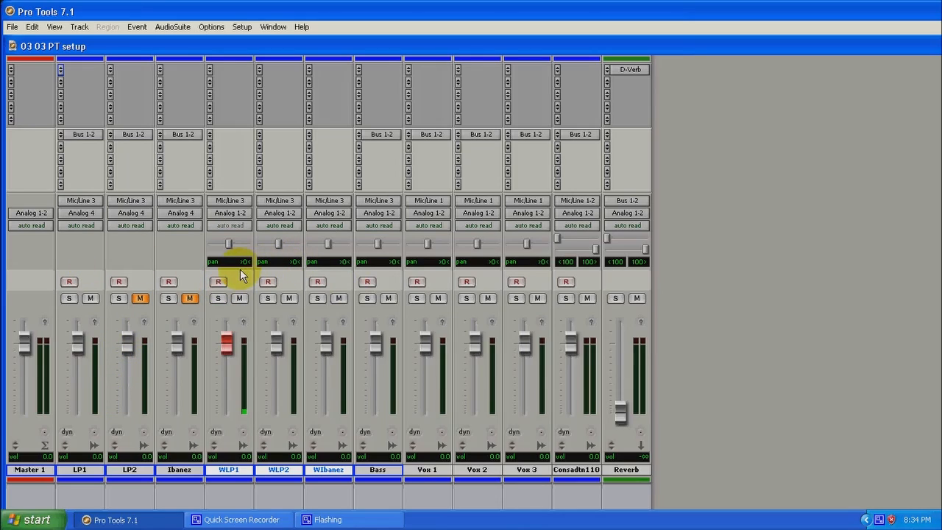
{"action": "left_click", "coordinate": [219, 283]}
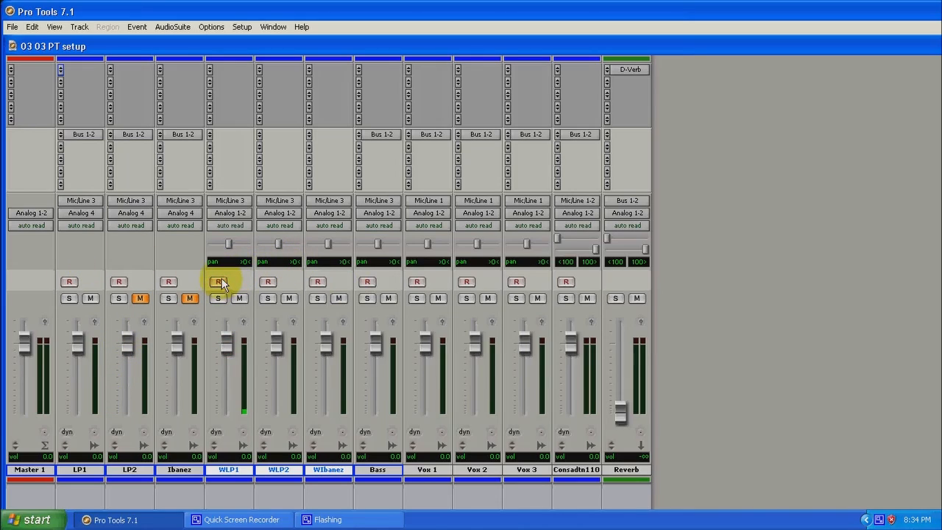
{"action": "left_click", "coordinate": [267, 282]}
{"action": "left_click", "coordinate": [142, 299]}
{"action": "left_click", "coordinate": [92, 299]}
Mute LP2 and unmute Ibanez, switch the record arm from WLP2 to WIbanez, and disarm it again.
{"action": "left_click", "coordinate": [141, 298]}
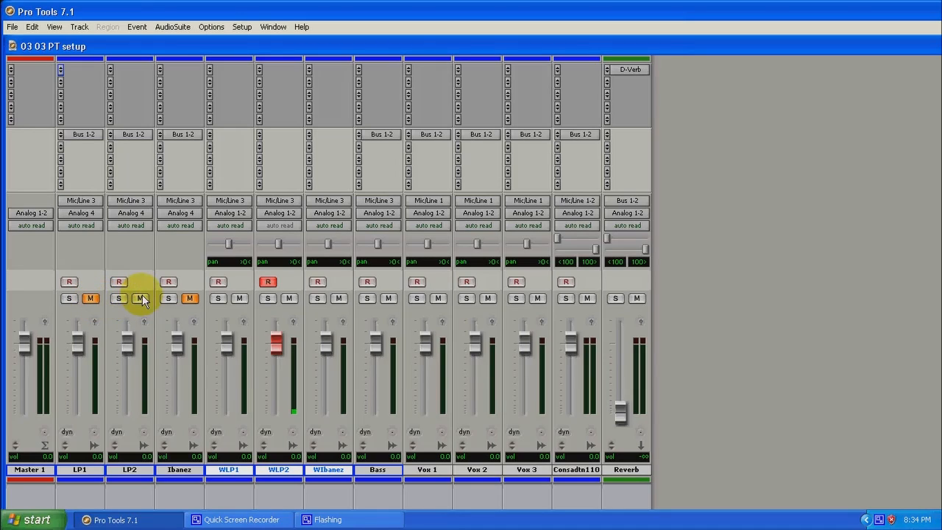
{"action": "left_click", "coordinate": [190, 299]}
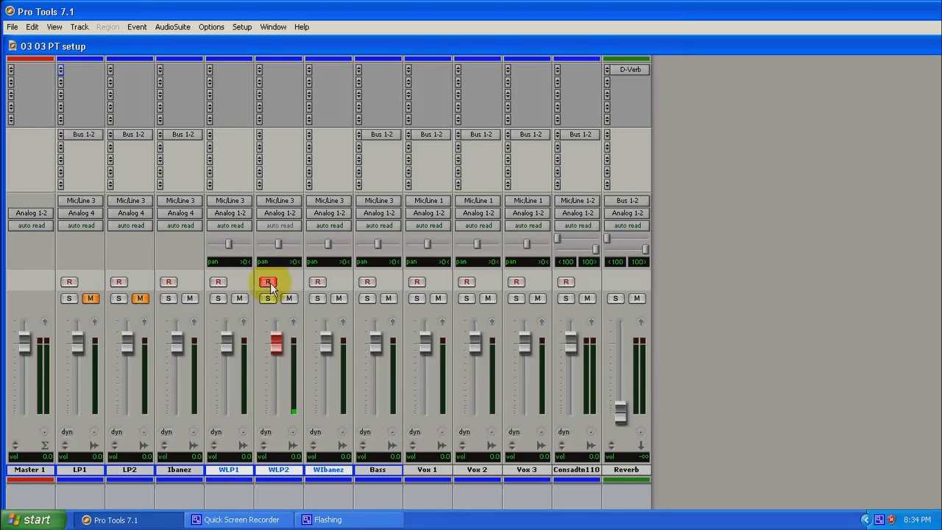
{"action": "left_click", "coordinate": [268, 282]}
{"action": "left_click", "coordinate": [317, 282]}
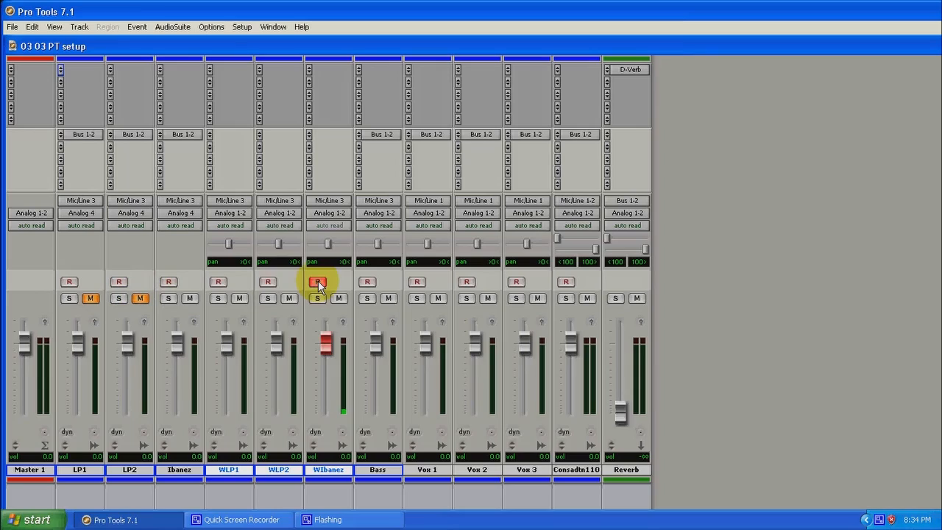
{"action": "left_click", "coordinate": [317, 282]}
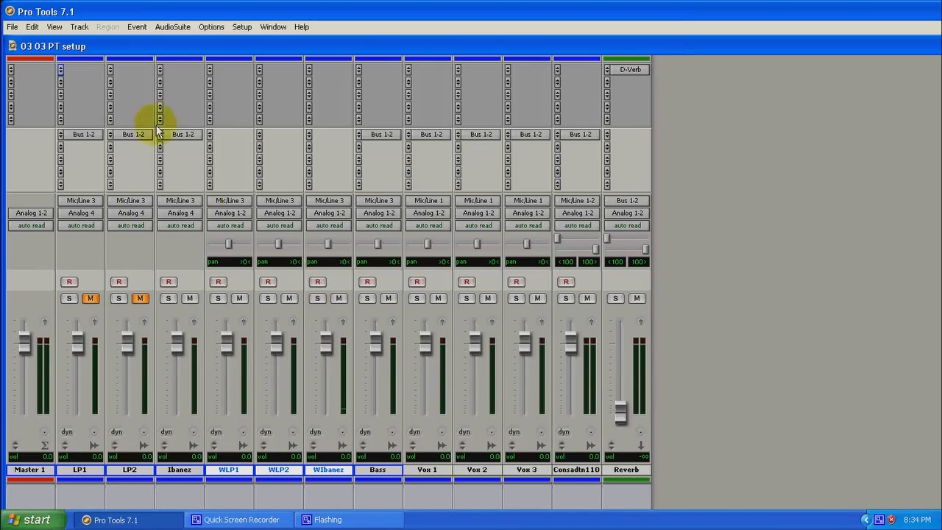
Move the Bus 1-2 sends from LP1, LP2 and Ibanez to WLP1, WLP2 and WIbanez.
{"action": "left_click_drag", "start_coordinate": [86, 137], "coordinate": [232, 135]}
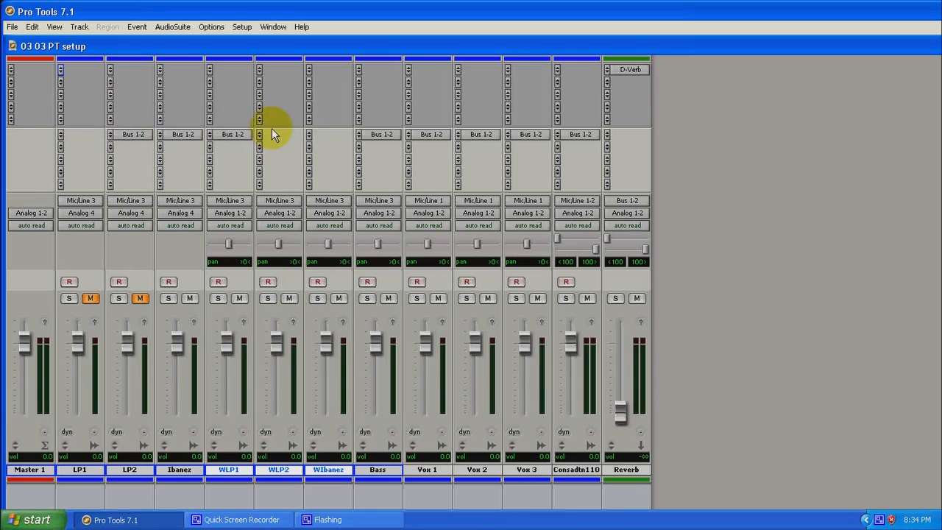
{"action": "left_click_drag", "start_coordinate": [142, 137], "coordinate": [326, 137]}
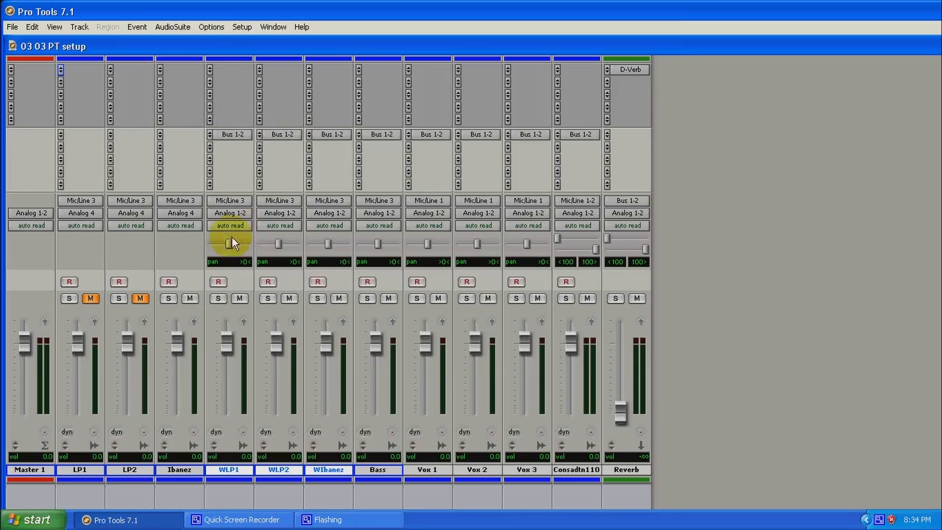